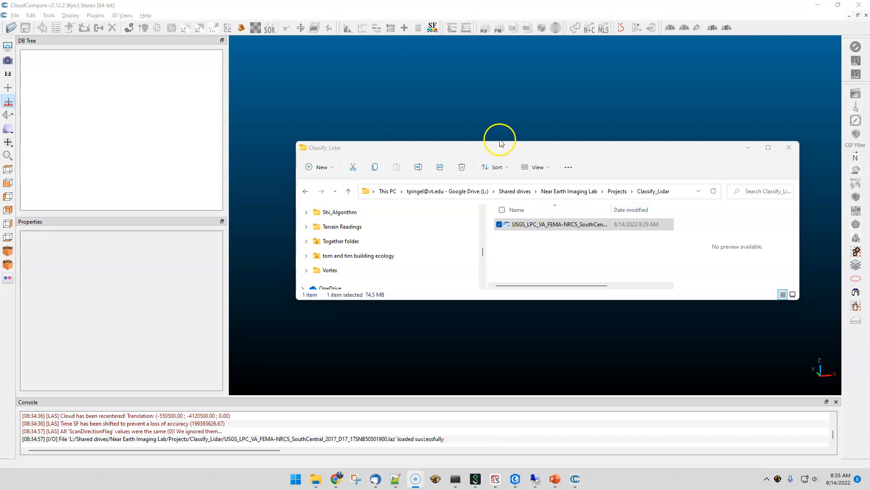
- Load the USGS LAZ point cloud with the default LAS fields and a global shift of -550500, -4120500, 0
double_click(569, 224)
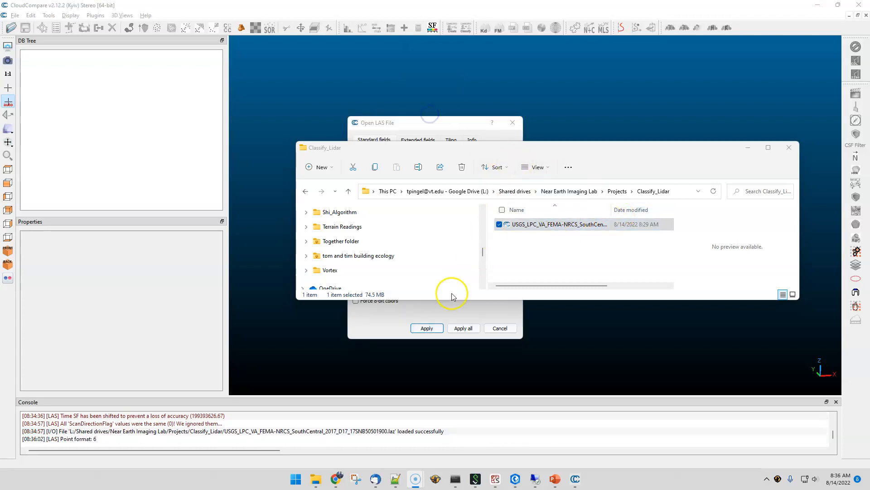
left_click(451, 313)
left_click(427, 328)
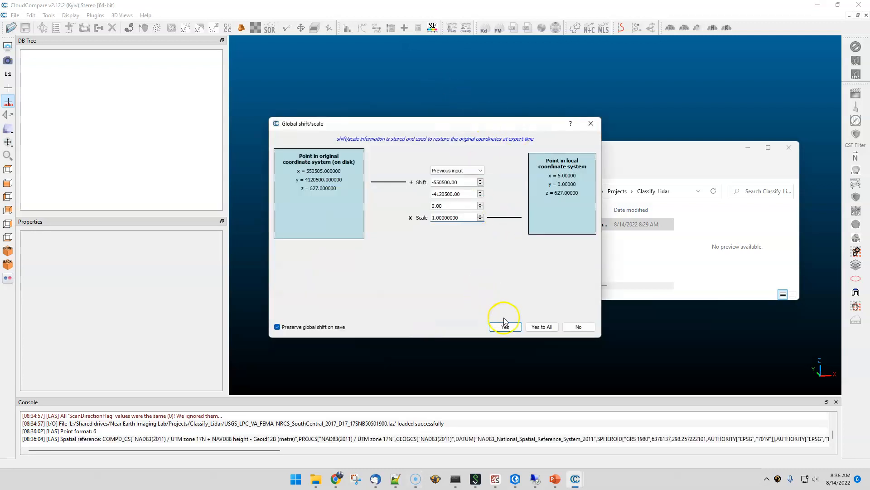
left_click(505, 326)
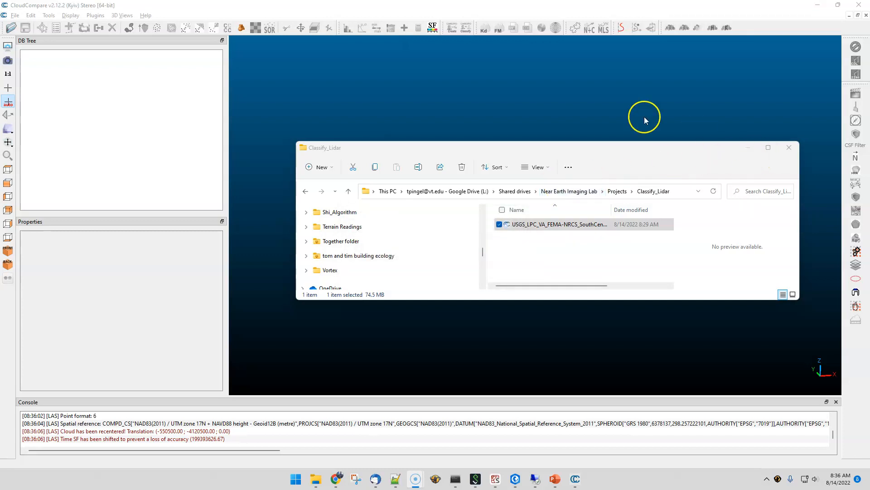
- Export the loaded cloud's Z coordinates as a scalar field
left_click(155, 64)
scroll(537, 211, "up", 4)
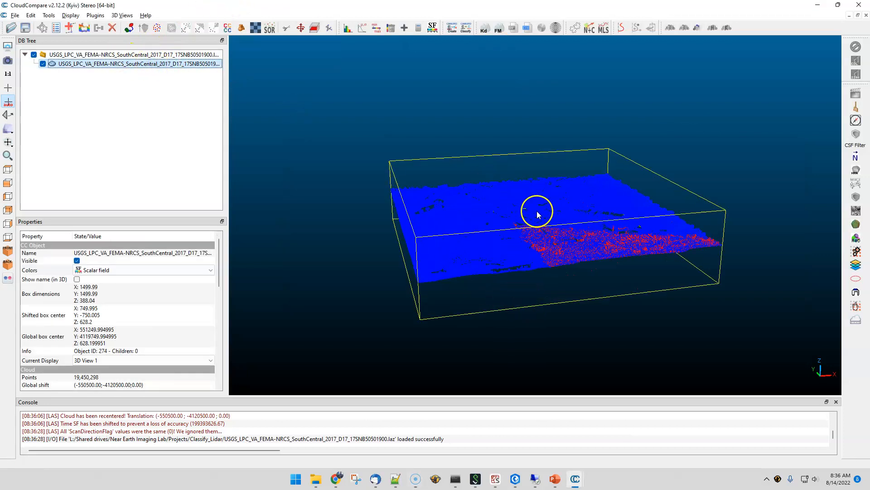
left_click_drag(538, 218, 579, 236)
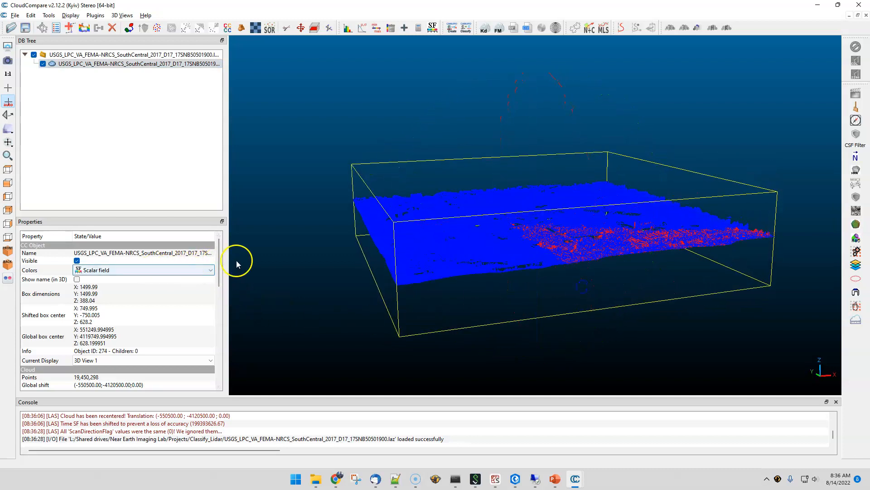
scroll(217, 263, "down", 1)
left_click_drag(216, 264, 222, 288)
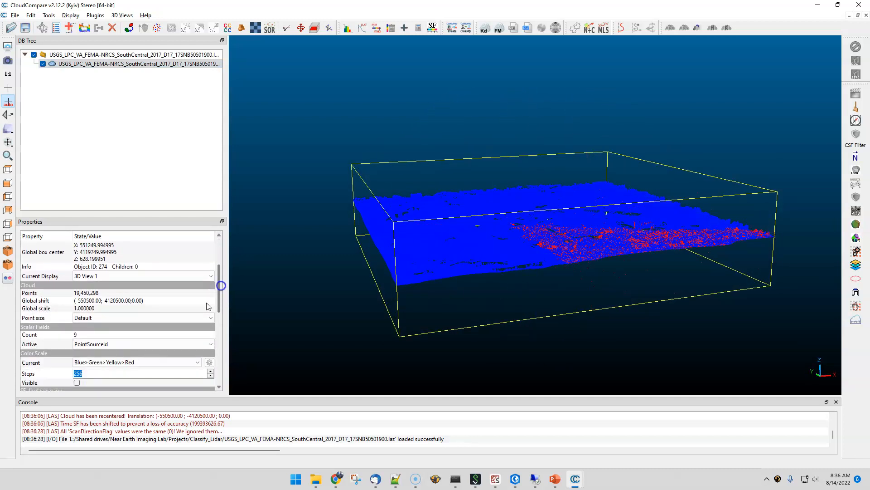
left_click_drag(501, 215, 562, 268)
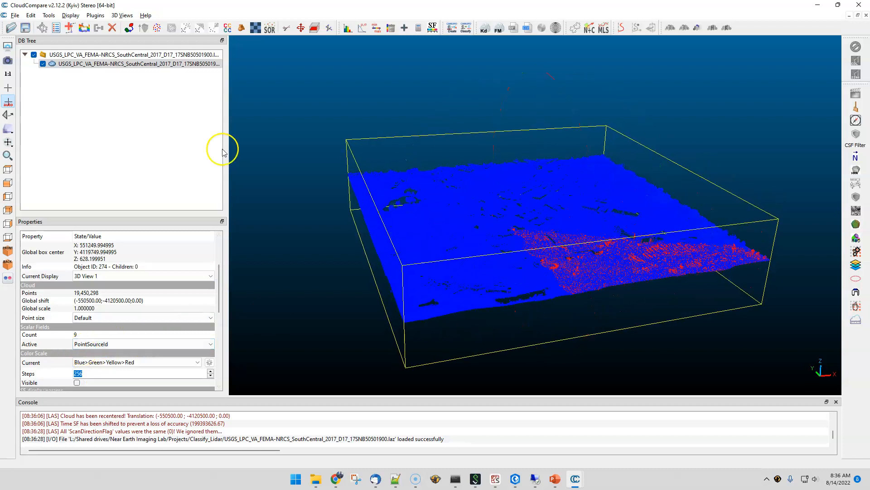
left_click(76, 16)
mouse_move(51, 17)
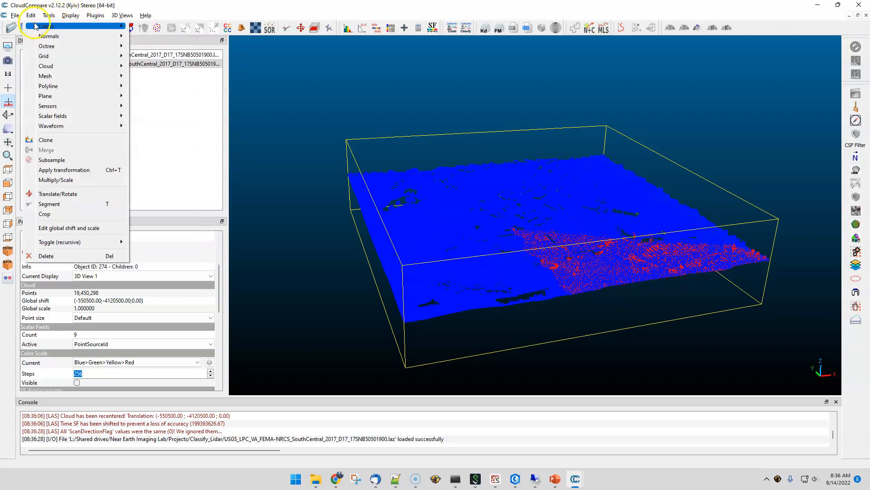
mouse_move(62, 117)
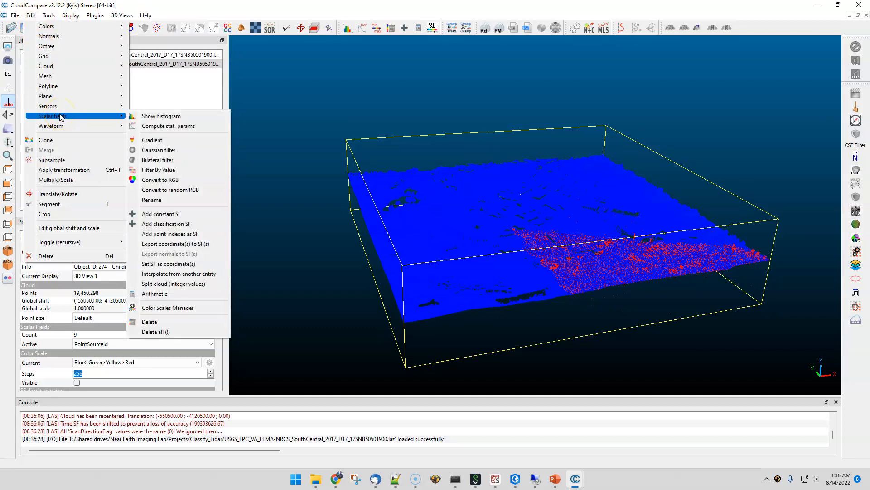
left_click(195, 244)
left_click(420, 255)
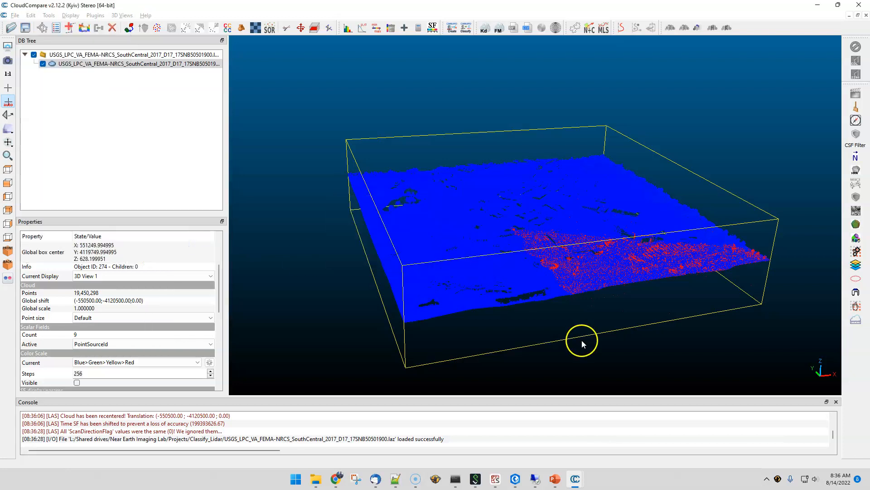
- Narrow the Z scalar field's color saturation range to about 612.41–666.39
left_click_drag(548, 292, 494, 258)
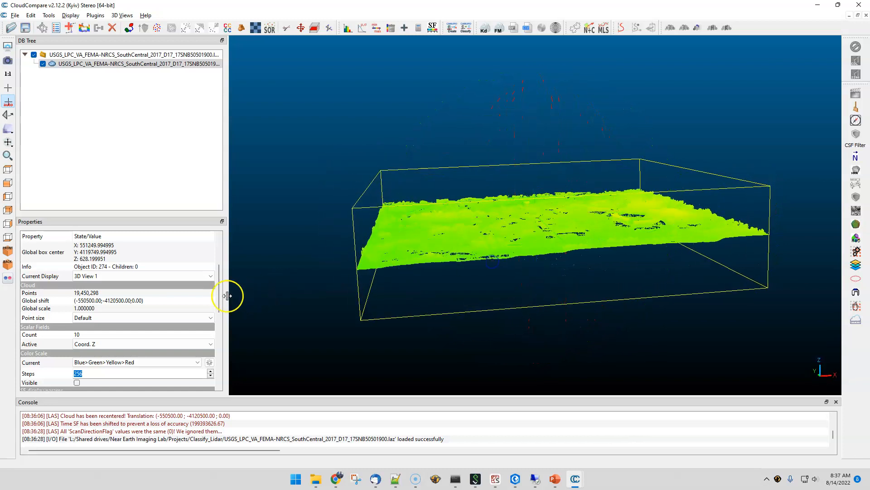
scroll(218, 290, "down", 5)
left_click_drag(203, 292, 133, 292)
left_click_drag(32, 292, 110, 292)
left_click_drag(483, 258, 535, 313)
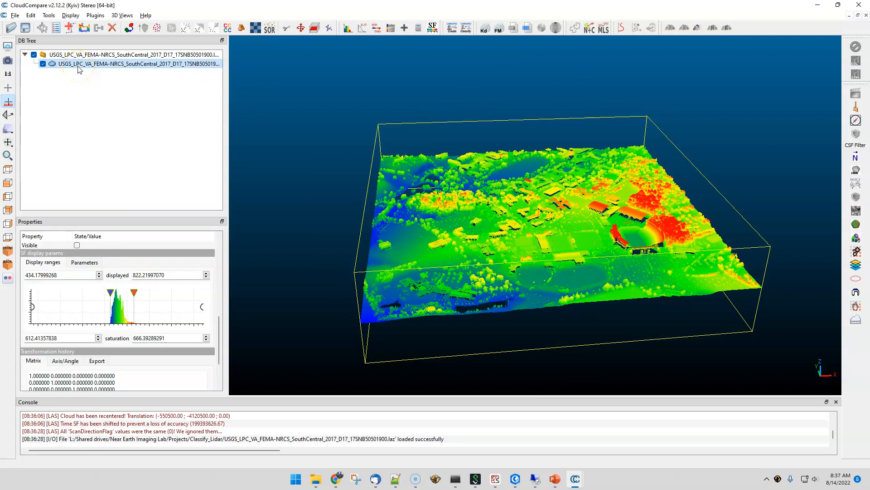
- In a side view of the cloud, outline the stray points above the terrain with a segmentation polygon and cut them out
left_click_drag(544, 224, 568, 168)
scroll(542, 185, "up", 5)
left_click_drag(558, 219, 582, 217)
double_click(583, 218)
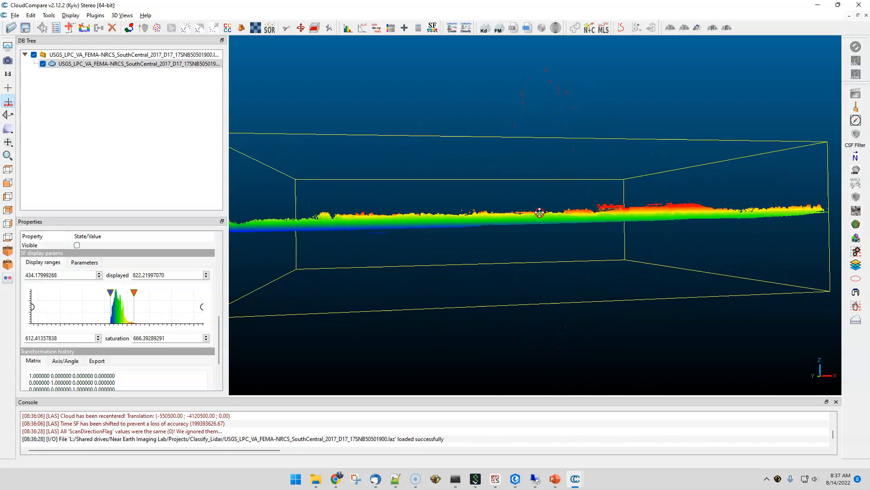
left_click(69, 64)
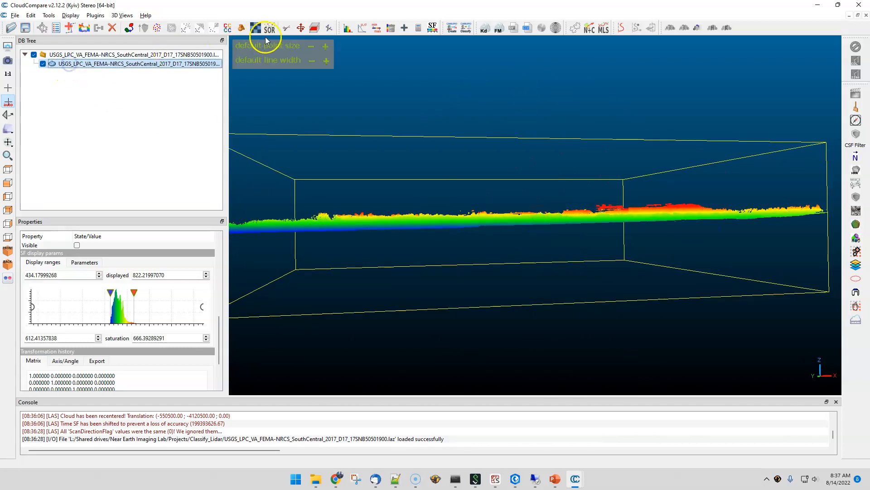
left_click(286, 28)
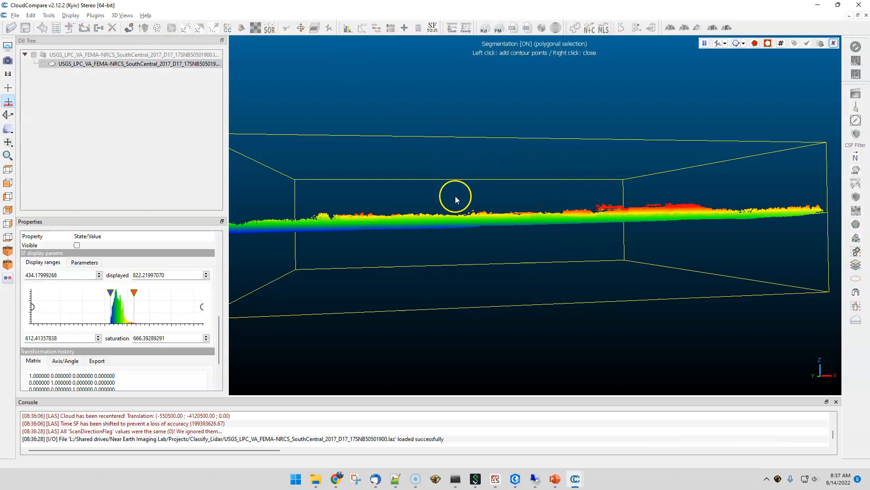
left_click(457, 198)
left_click(538, 207)
left_click(703, 184)
left_click(798, 202)
left_click(798, 118)
left_click(417, 107)
right_click(466, 111)
left_click(755, 43)
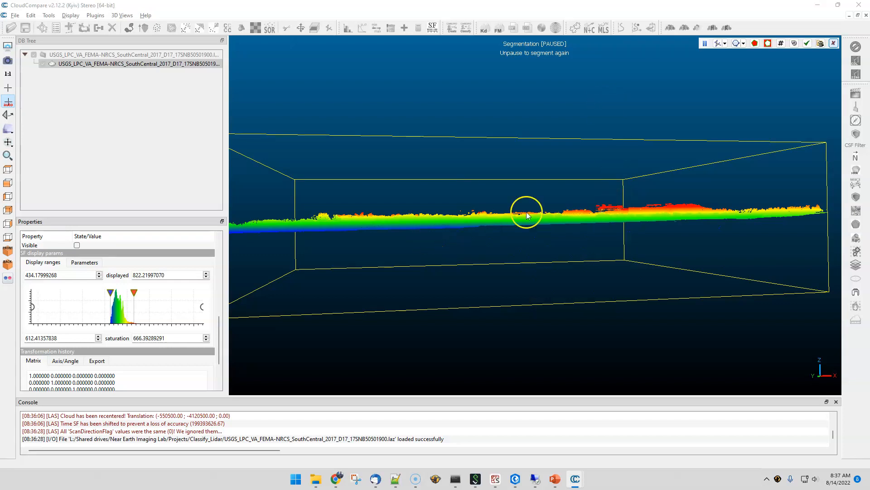
- Outline the stray points below the terrain with a second polygon, segment them out and confirm the segmentation
left_click(704, 44)
left_click(439, 232)
left_click(487, 234)
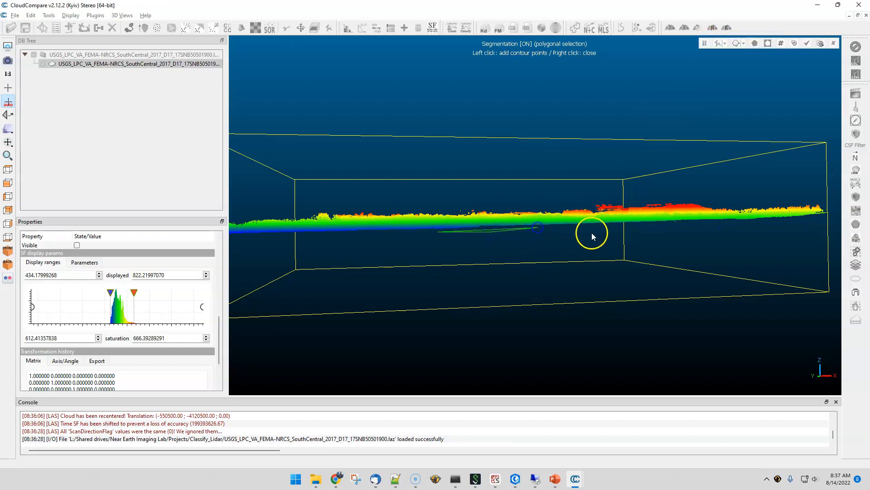
left_click(739, 224)
left_click(812, 235)
left_click(828, 292)
left_click(720, 349)
left_click(505, 347)
left_click(345, 271)
left_click(374, 246)
right_click(375, 246)
left_click(768, 43)
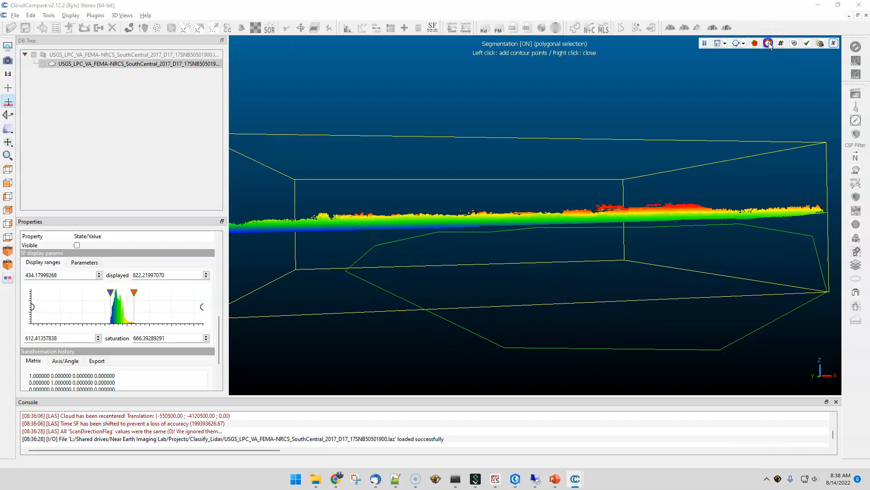
left_click(807, 44)
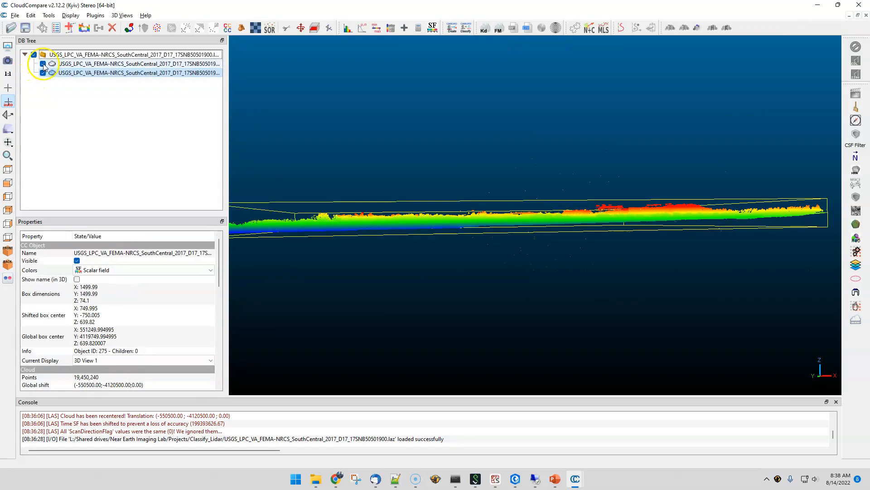
- Hide the cloud of removed noise points and inspect the cleaned cloud with its elevation histogram
left_click_drag(446, 168, 491, 202)
double_click(491, 203)
left_click_drag(220, 266, 220, 340)
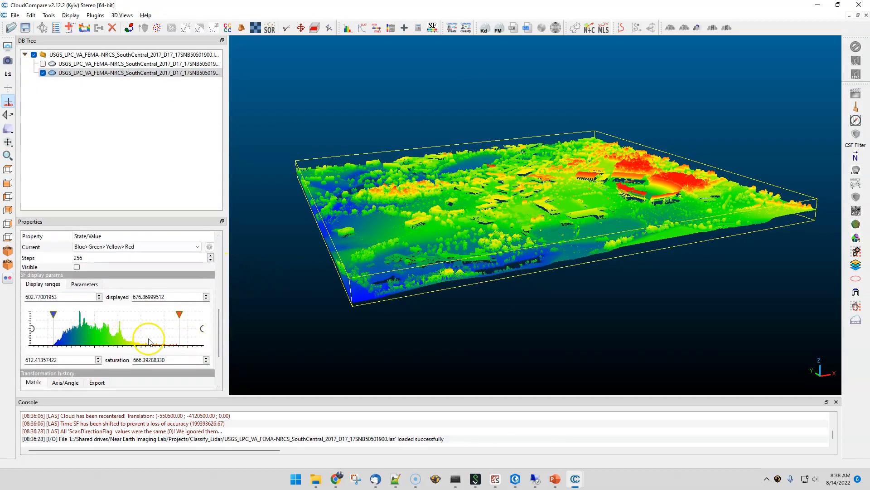
left_click_drag(507, 343, 570, 262)
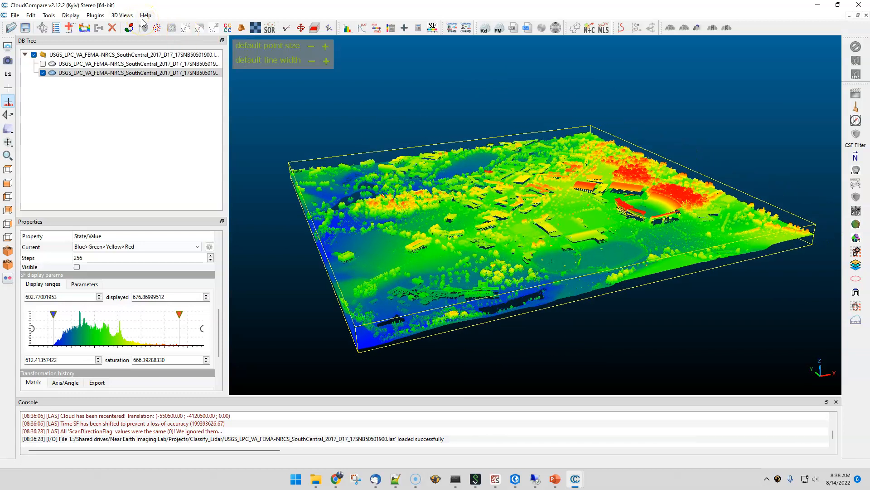
- Run the Cloth Simulation Filter on the cleaned cloud with the Relief scene and slope processing enabled
left_click(95, 16)
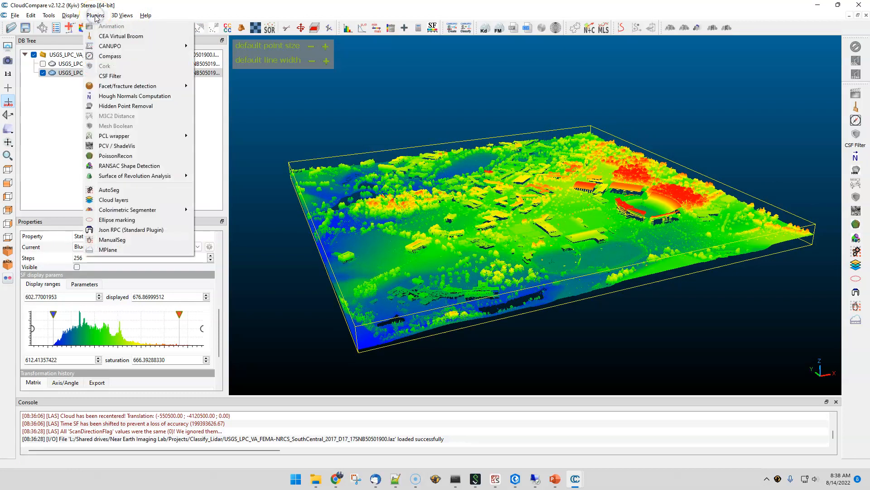
left_click(121, 77)
left_click(111, 76)
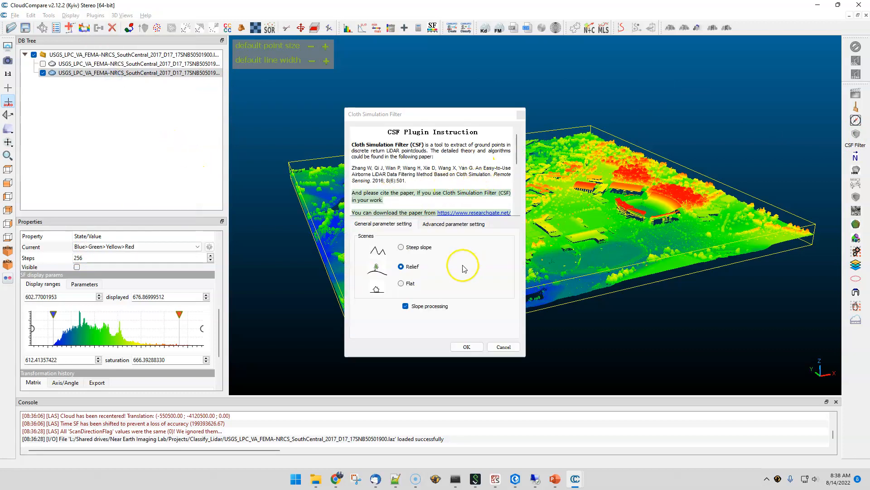
left_click_drag(516, 152, 509, 206)
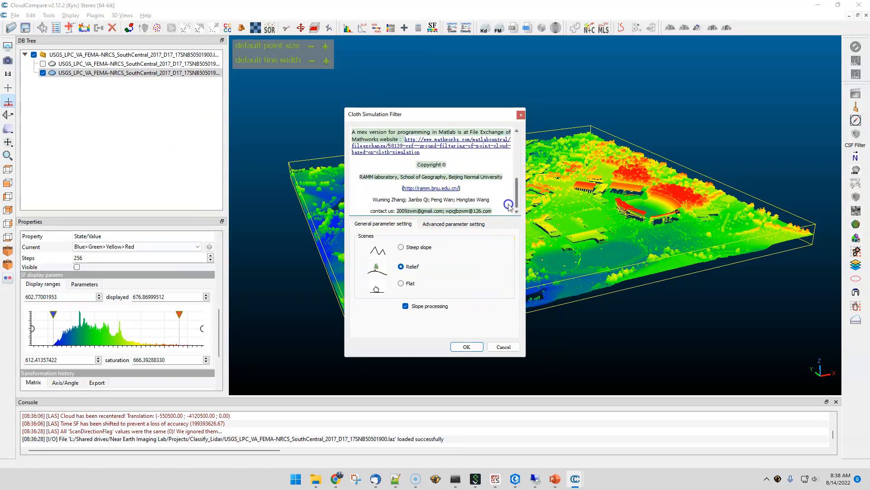
left_click(466, 346)
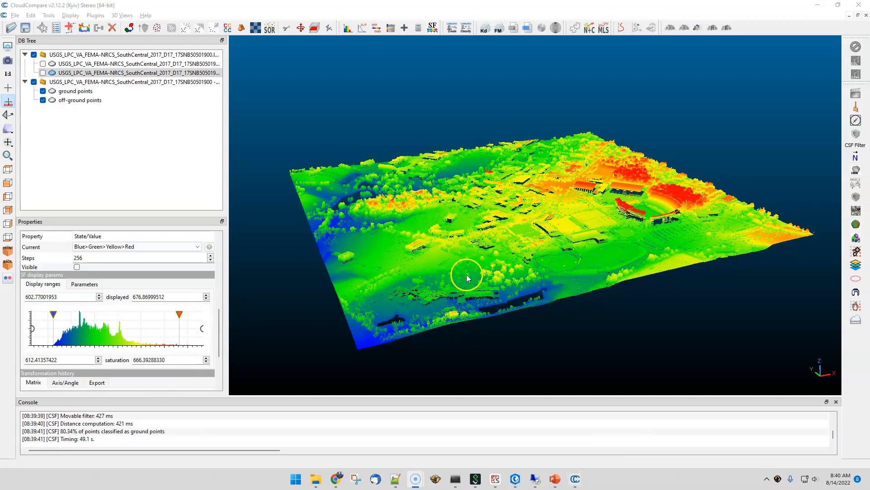
- Inspect the off-ground points on their own, and leave only the ground points displayed
left_click(43, 91)
left_click_drag(241, 110, 586, 349)
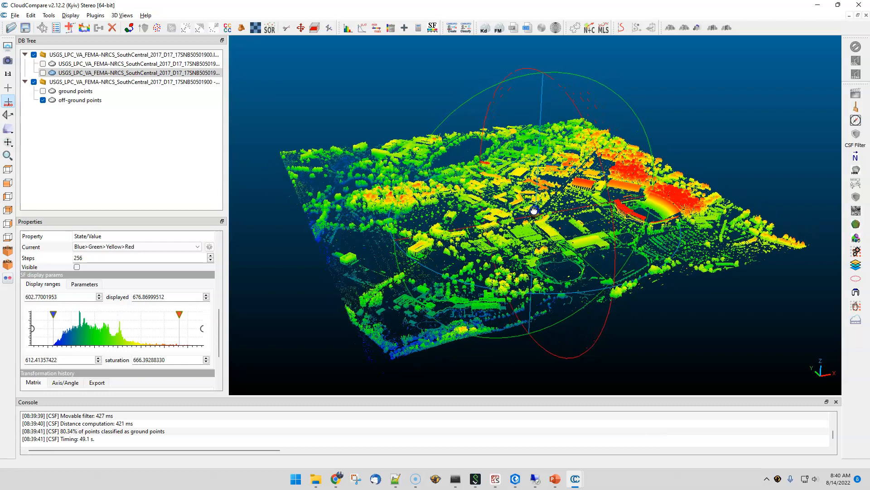
left_click(43, 91)
left_click(43, 100)
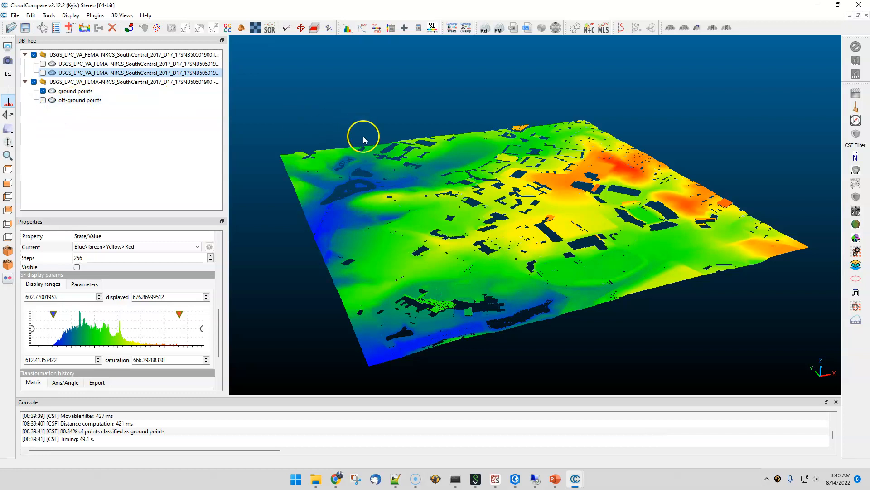
- Enclose the whole ground points cloud in a segmentation polygon and assign the enclosed points a classification value
left_click(88, 91)
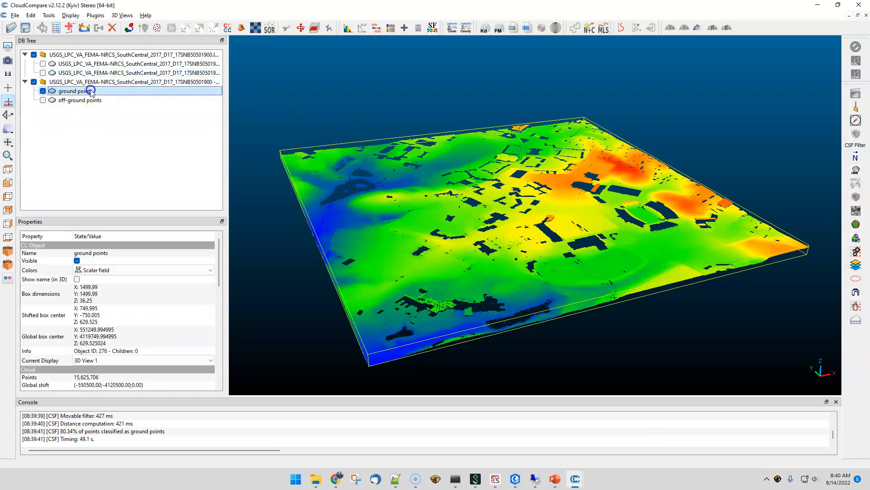
left_click(288, 29)
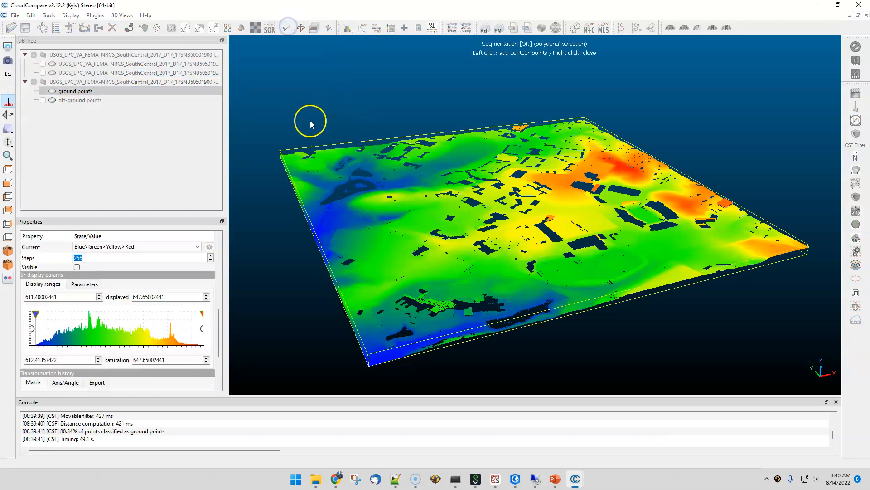
left_click(250, 110)
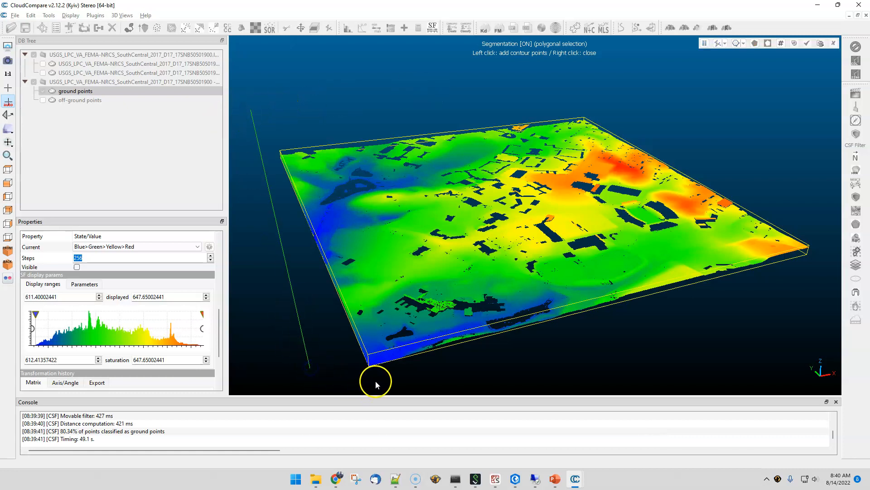
left_click(829, 264)
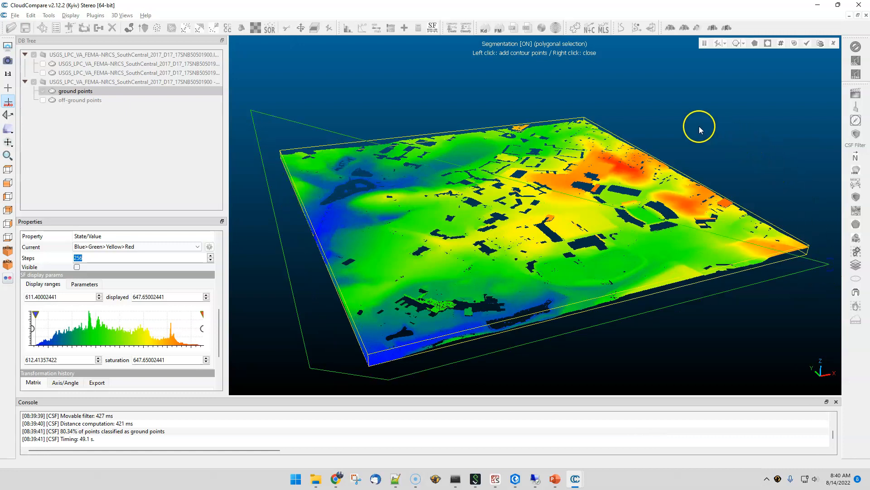
left_click(797, 157)
right_click(526, 95)
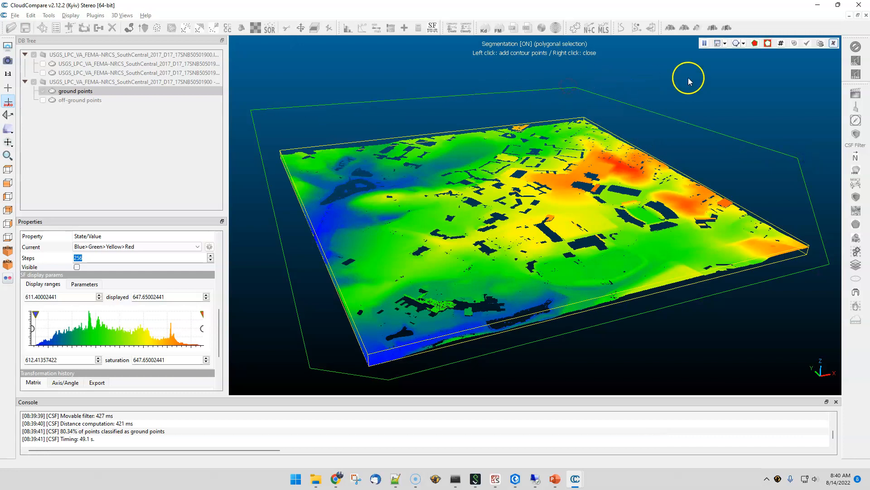
left_click(781, 44)
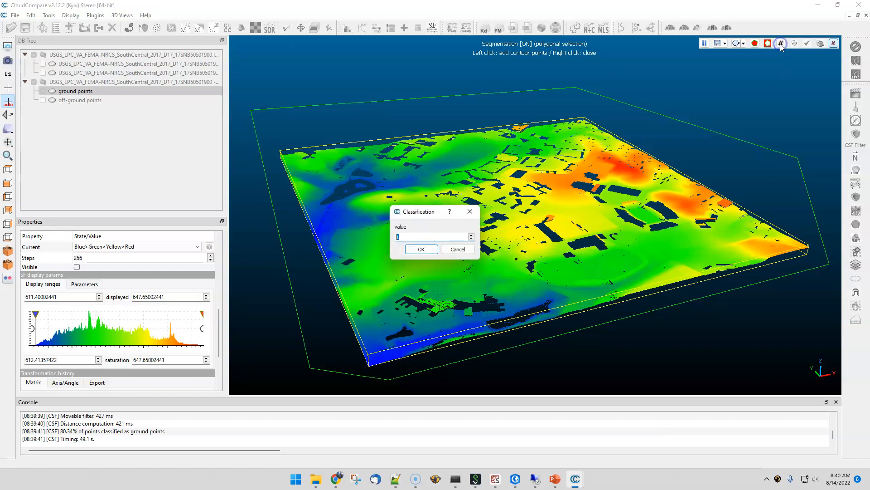
left_click(423, 249)
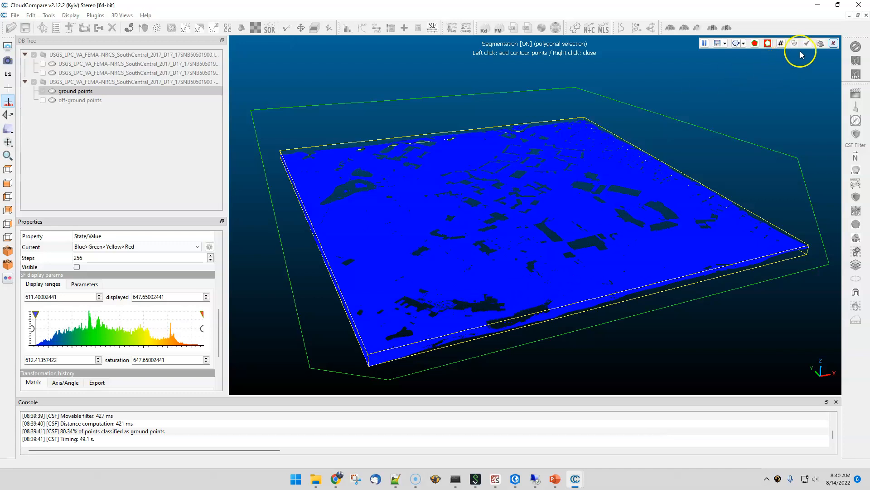
left_click(810, 44)
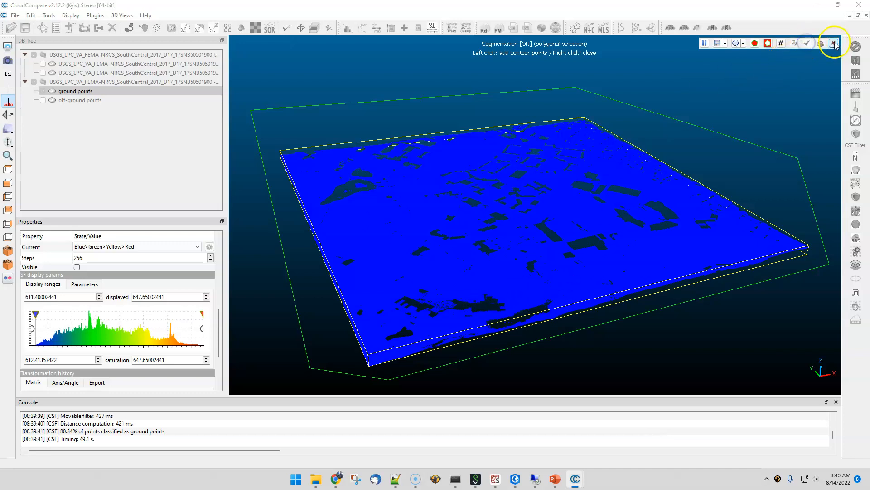
- Leave segmentation of the ground points, display only the off-ground points, and make them the active cloud
left_click(834, 43)
left_click_drag(519, 371, 558, 349)
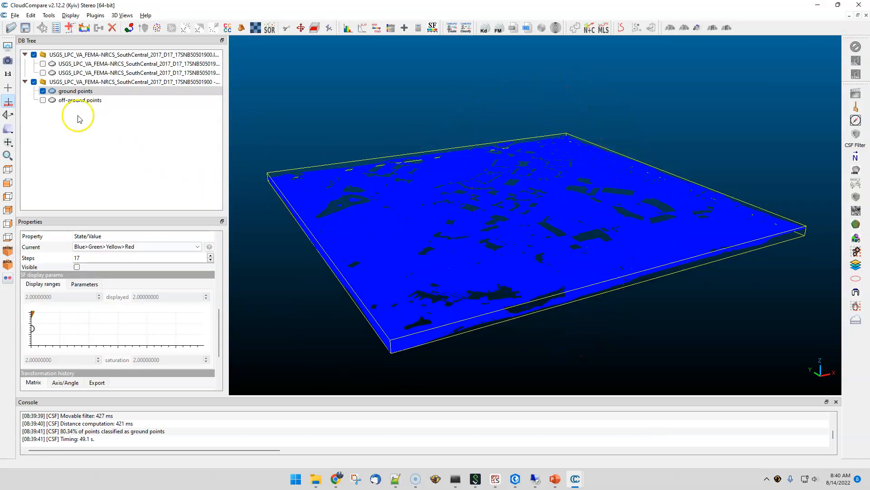
left_click(43, 100)
left_click(43, 90)
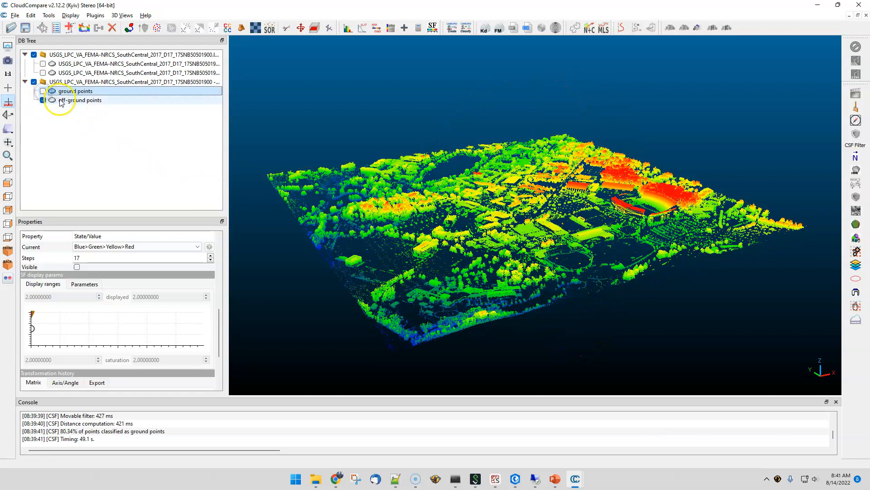
left_click(61, 100)
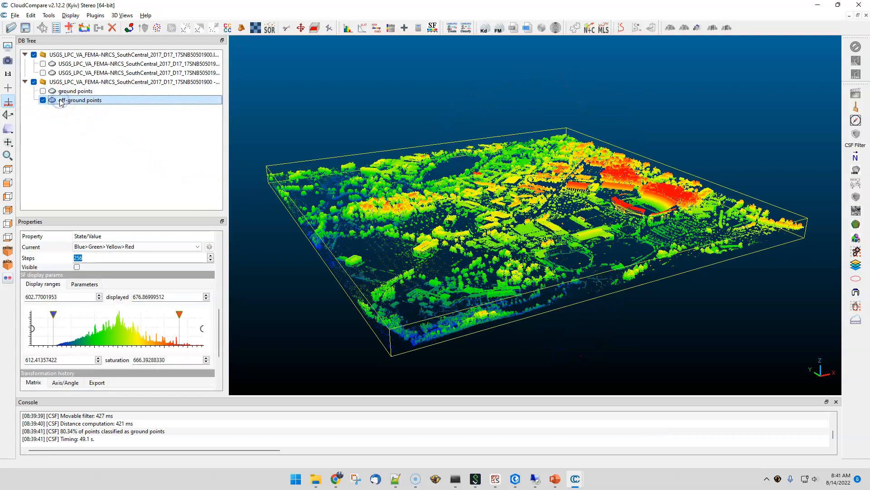
mouse_move(308, 66)
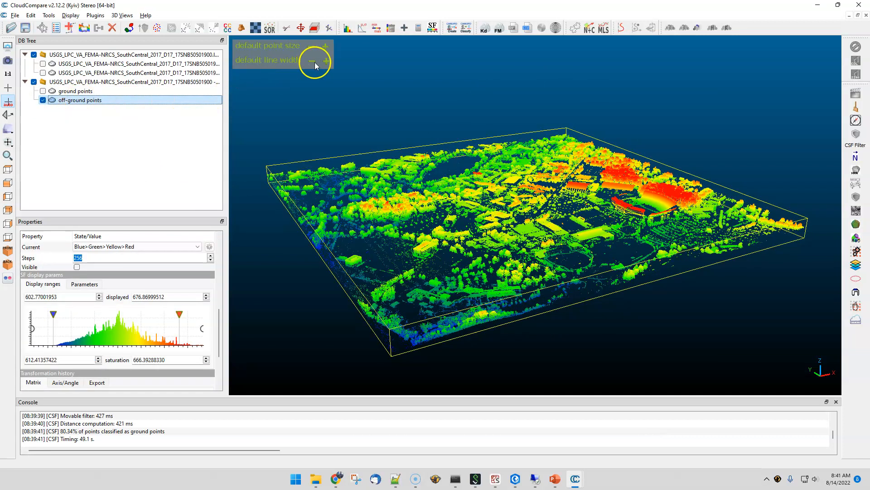
left_click(301, 27)
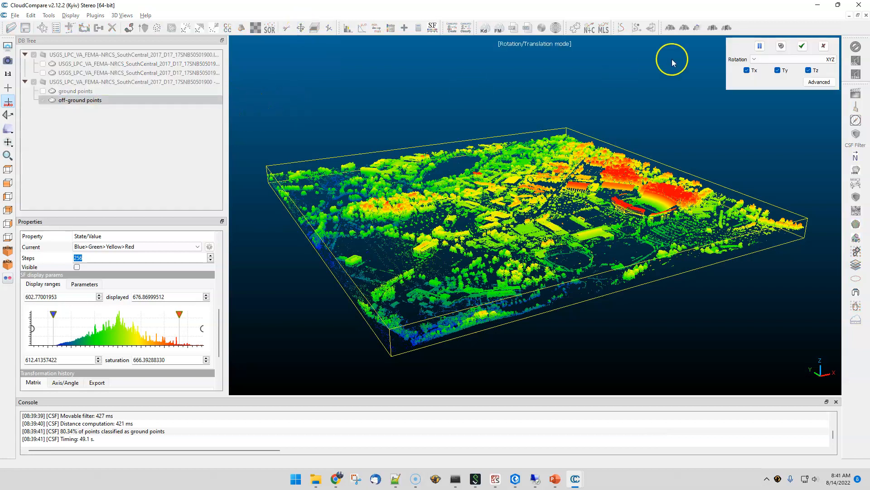
left_click(823, 46)
left_click(301, 28)
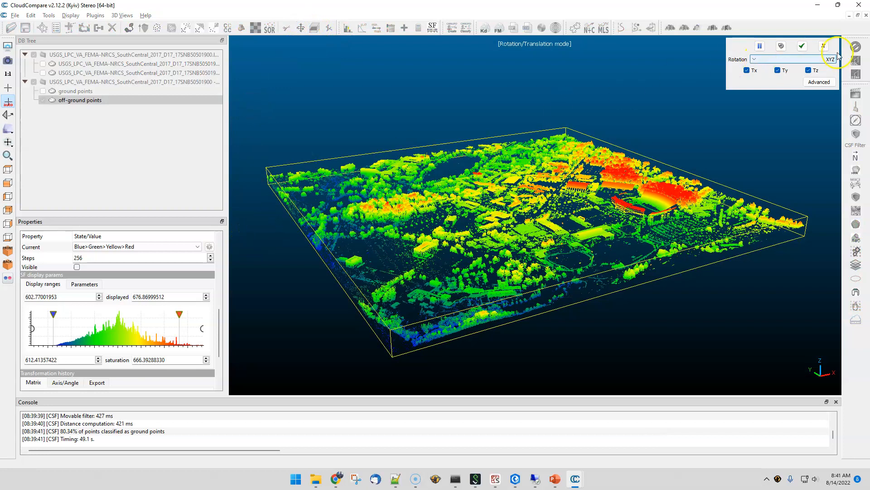
left_click(824, 46)
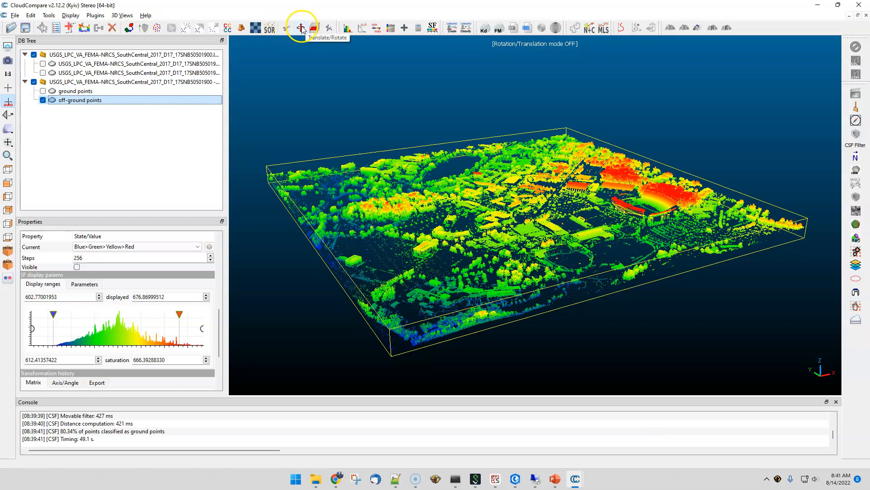
- Enclose the whole off-ground points cloud in a segmentation polygon, assign it classification value 1, and leave segmentation
left_click(287, 27)
left_click(244, 205)
left_click(317, 363)
left_click(425, 382)
left_click(814, 274)
left_click(824, 198)
left_click(595, 104)
right_click(473, 108)
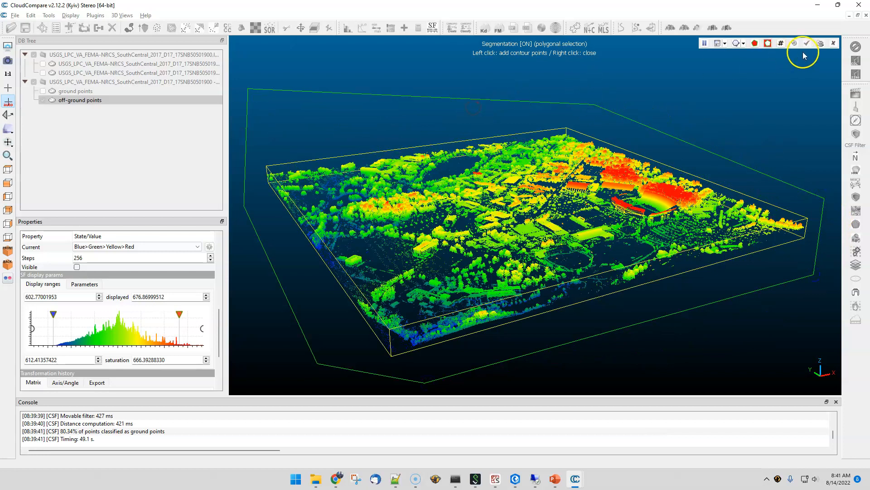
left_click(782, 44)
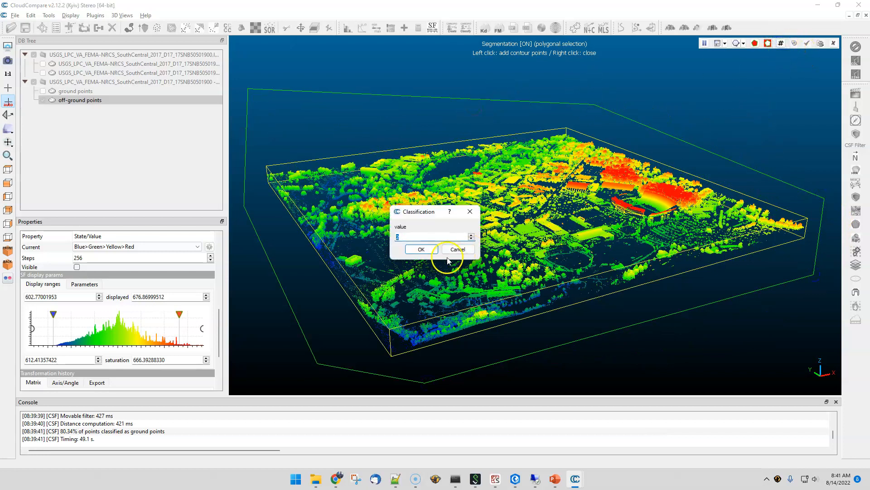
left_click(421, 250)
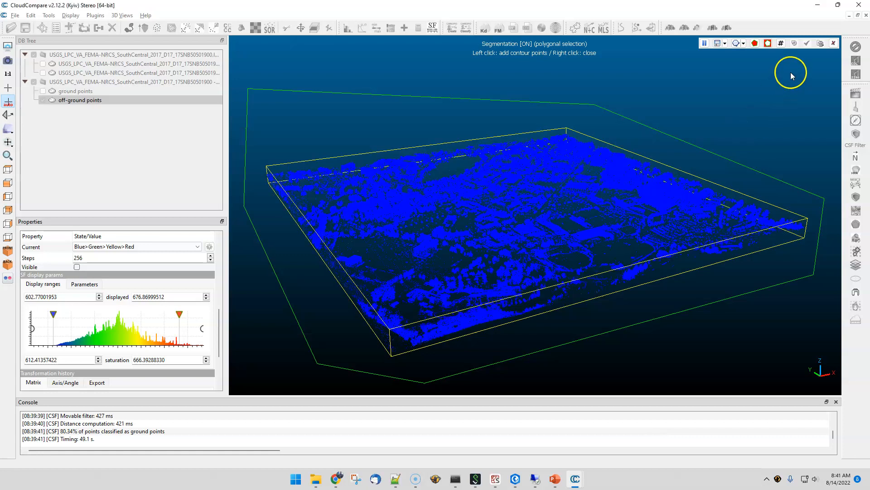
left_click(833, 43)
- Merge the ground and off-ground points into one cloud without generating an original cloud index scalar field
left_click(42, 91)
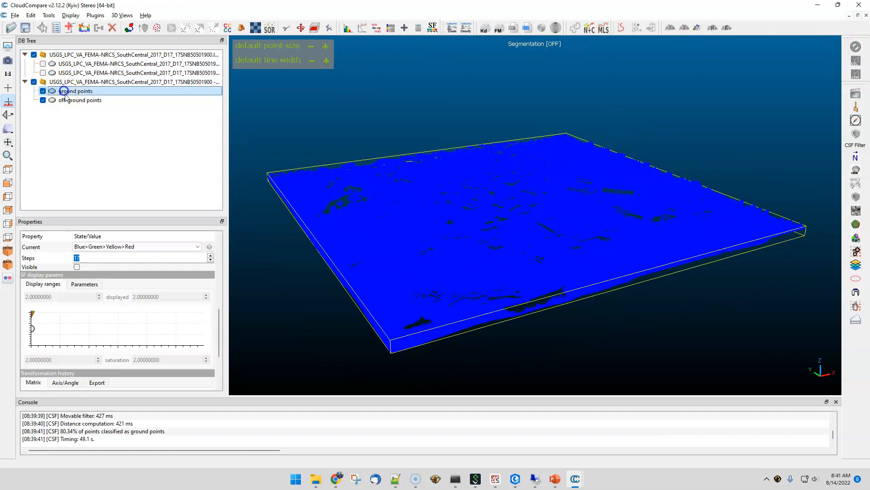
left_click(68, 100, "ctrl")
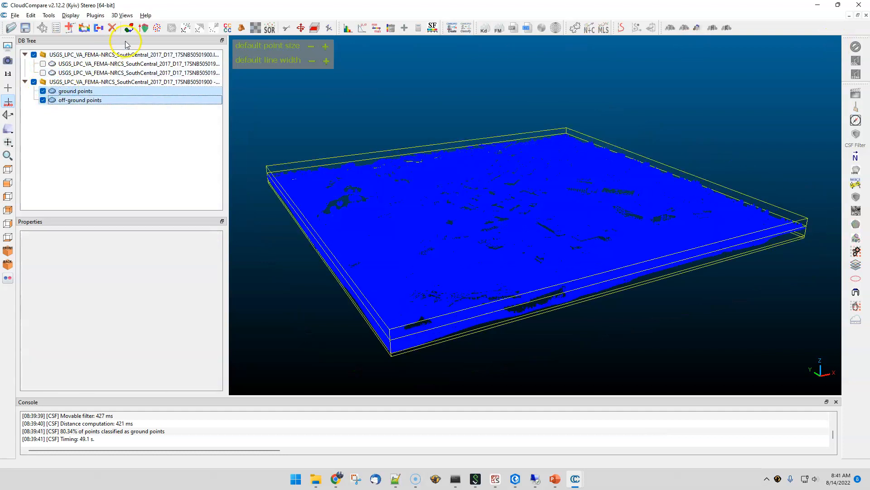
left_click(98, 29)
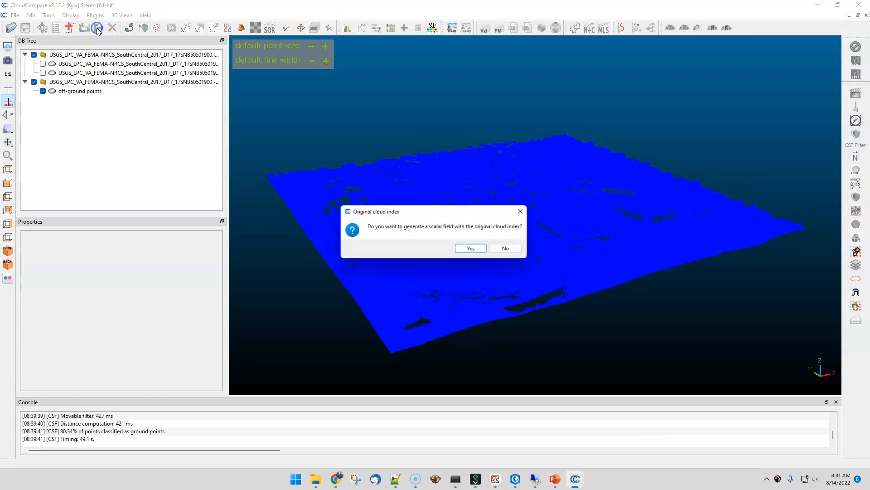
left_click(511, 250)
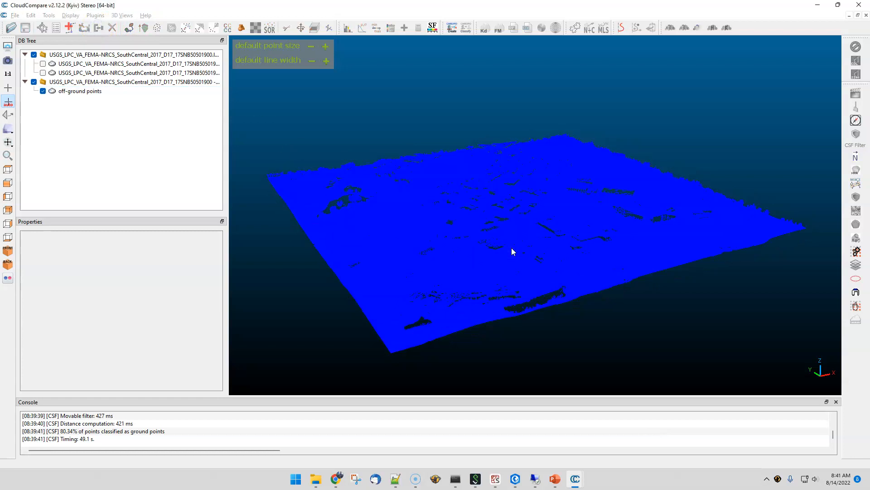
- Inspect the merged cloud's Classification scalar field in its properties and in the 3D view
left_click(73, 93)
left_click_drag(517, 207, 516, 231)
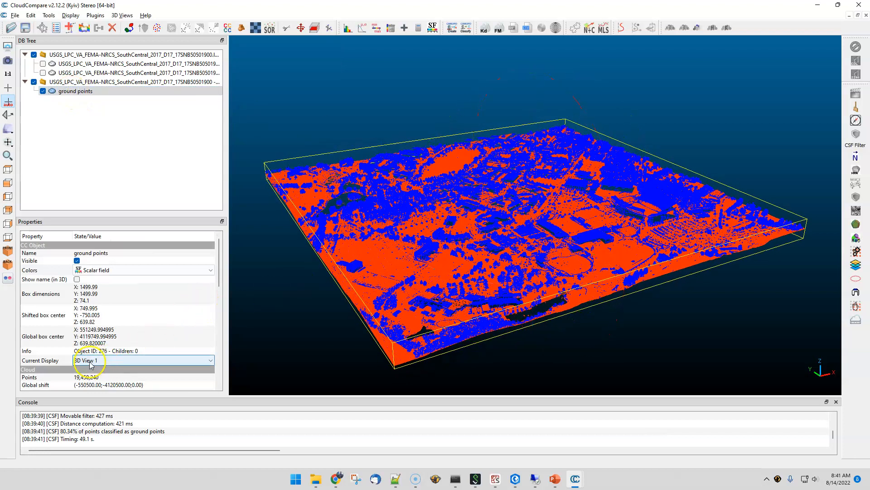
left_click_drag(216, 271, 217, 300)
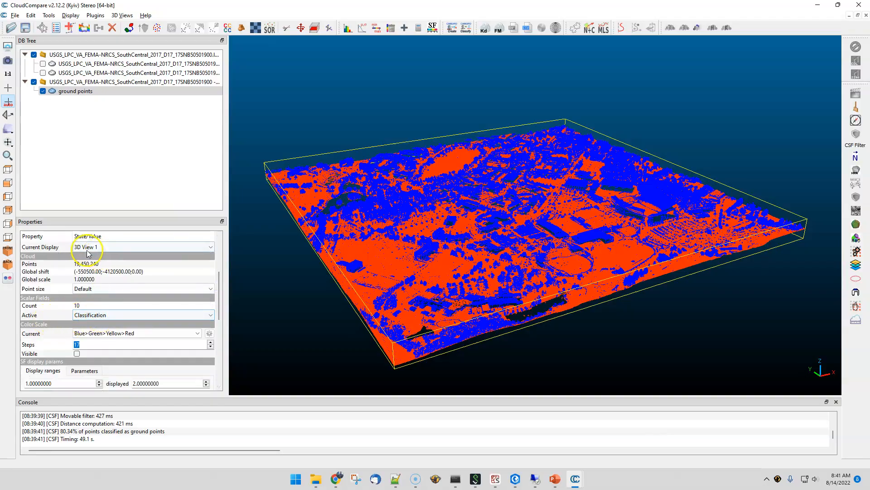
left_click_drag(567, 254, 336, 226)
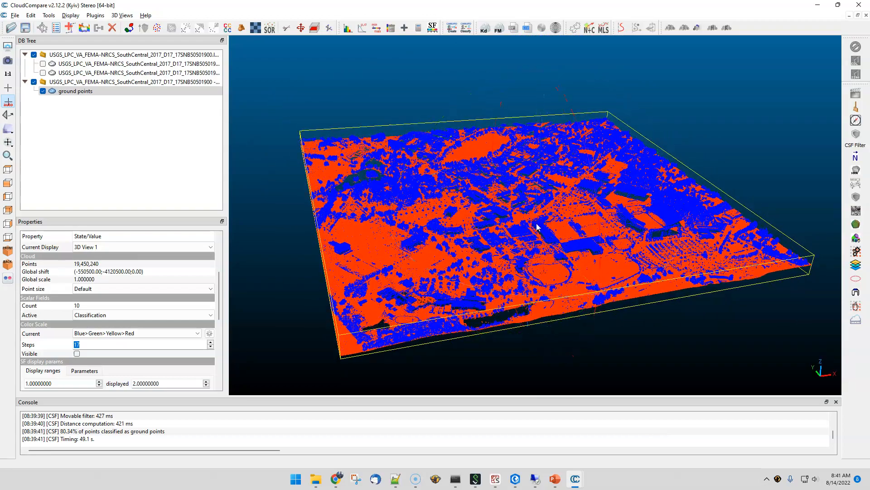
- Hide the merged cloud and leave only the cloud of removed noise points displayed
left_click(100, 73)
left_click(42, 72)
left_click(42, 64)
left_click(42, 73)
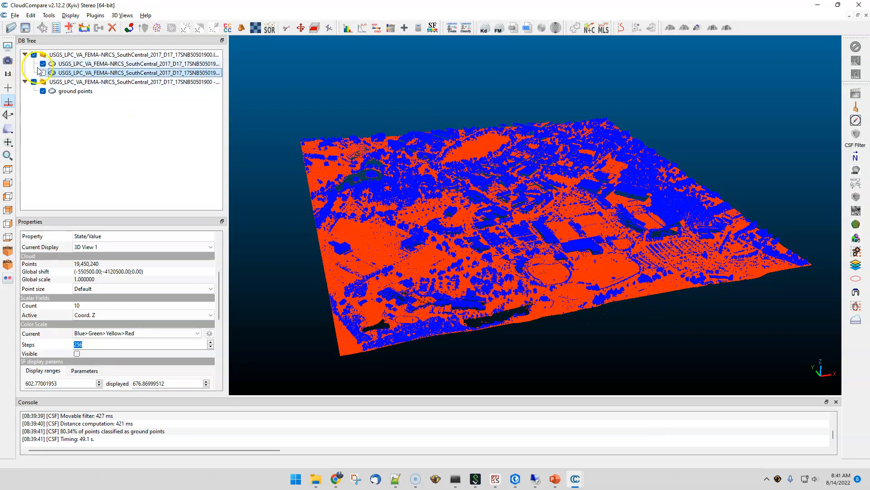
left_click(42, 90)
left_click_drag(590, 266, 584, 243)
right_click_drag(629, 274, 597, 267)
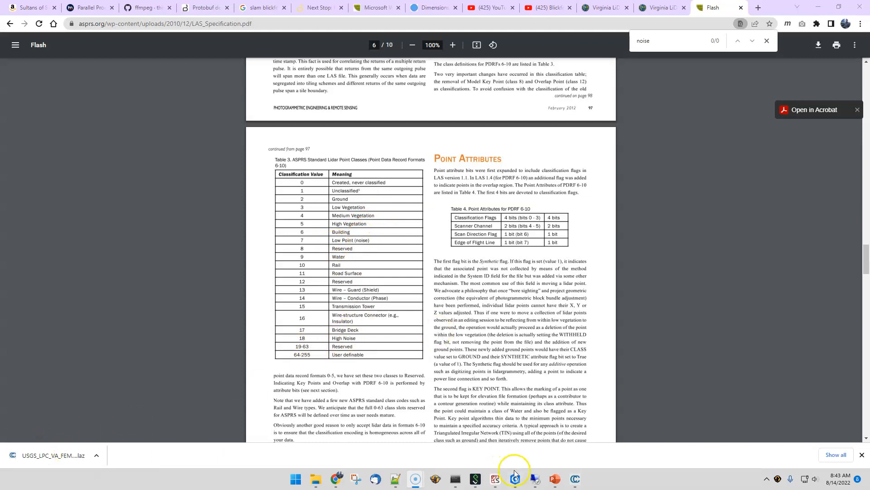
- Switch back to the CloudCompare window with the USGS clouds and temporarily display the cleaned cloud to compare its height with the noise points
mouse_move(575, 478)
left_click(539, 442)
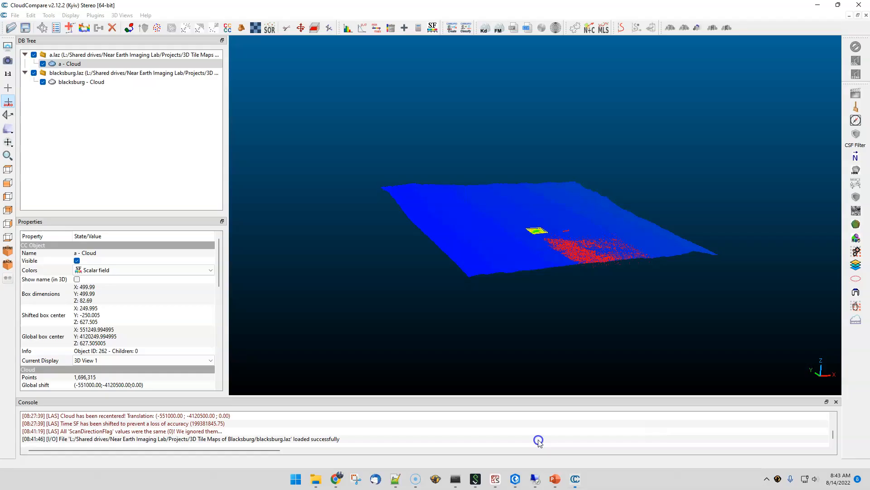
left_click(628, 438)
left_click_drag(504, 285, 462, 240)
left_click_drag(584, 206, 536, 251)
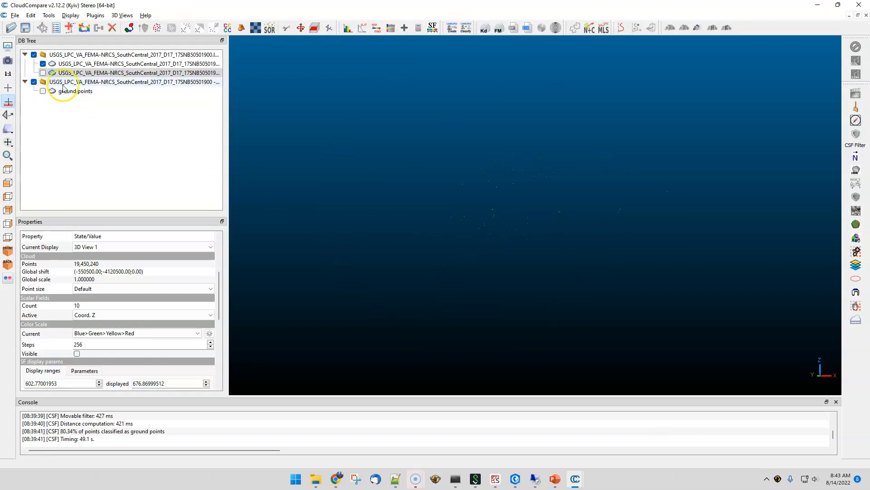
left_click(43, 73)
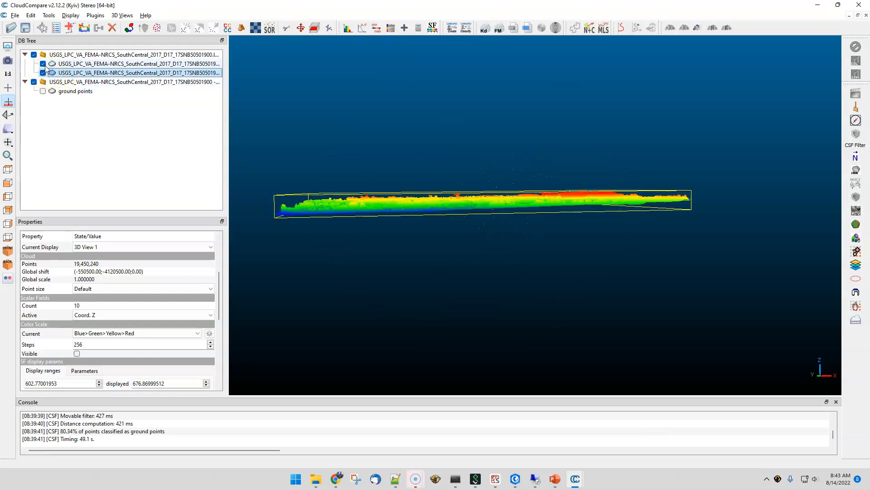
left_click(43, 73)
- Enclose the noise points lying below the terrain in a segmentation polygon and assign them classification value 7
left_click(113, 64)
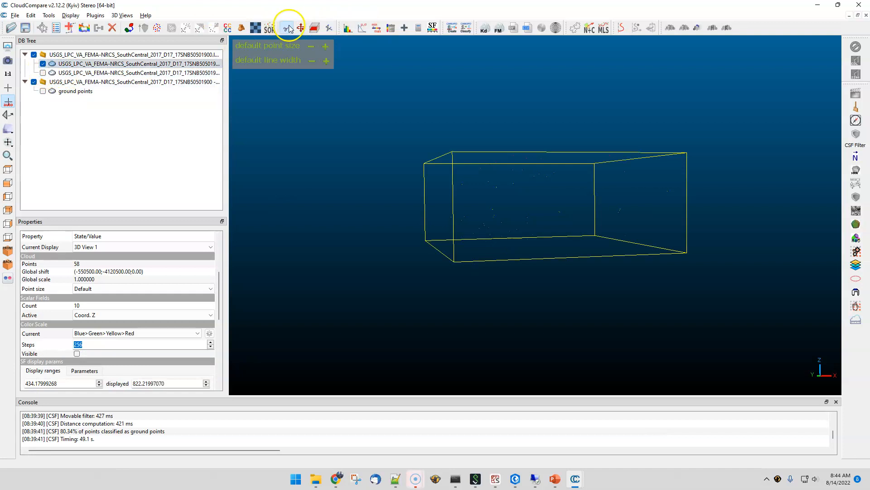
left_click(287, 28)
left_click(396, 193)
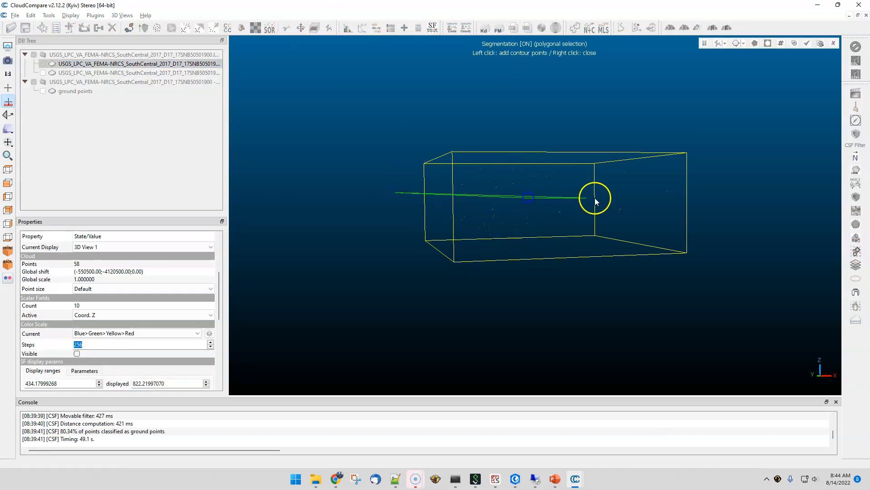
left_click(694, 200)
left_click(750, 265)
left_click(588, 327)
left_click(429, 293)
left_click(387, 224)
right_click(388, 224)
left_click(781, 43)
type("7")
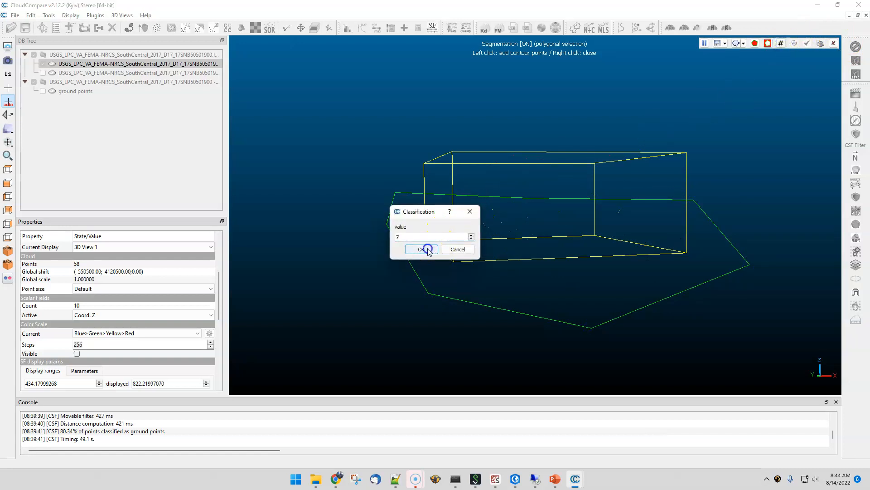
left_click(421, 249)
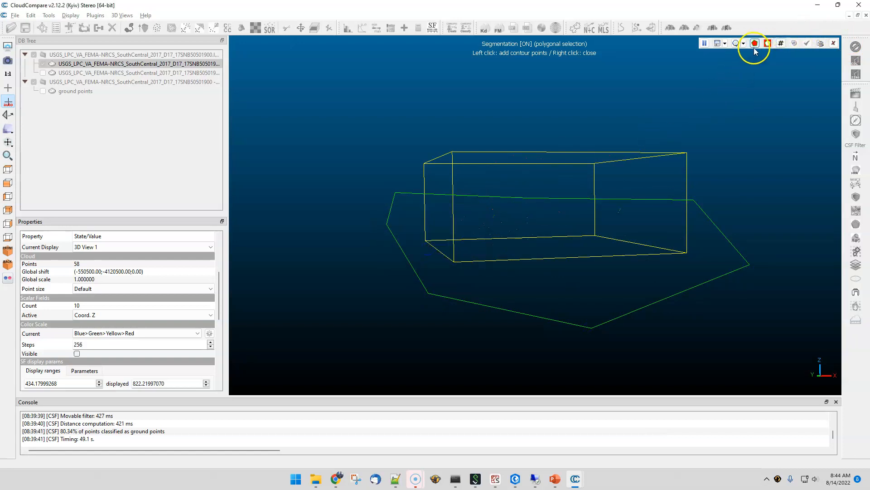
- Draw a new segmentation polygon around the noise points lying above the terrain
left_click(705, 43)
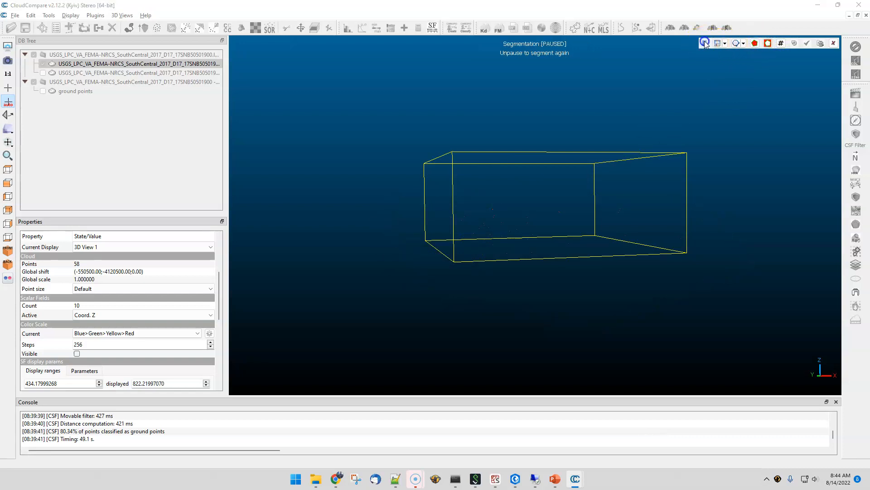
left_click_drag(393, 123, 388, 189)
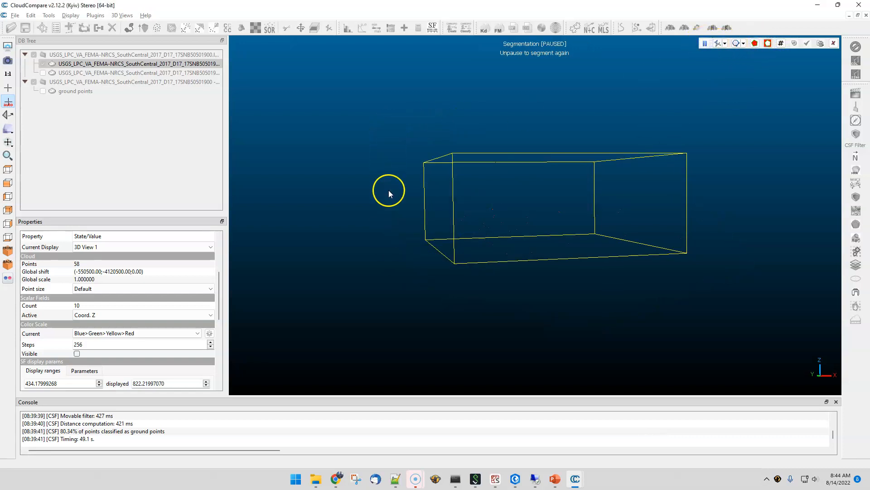
left_click(705, 43)
left_click(472, 197)
left_click(716, 196)
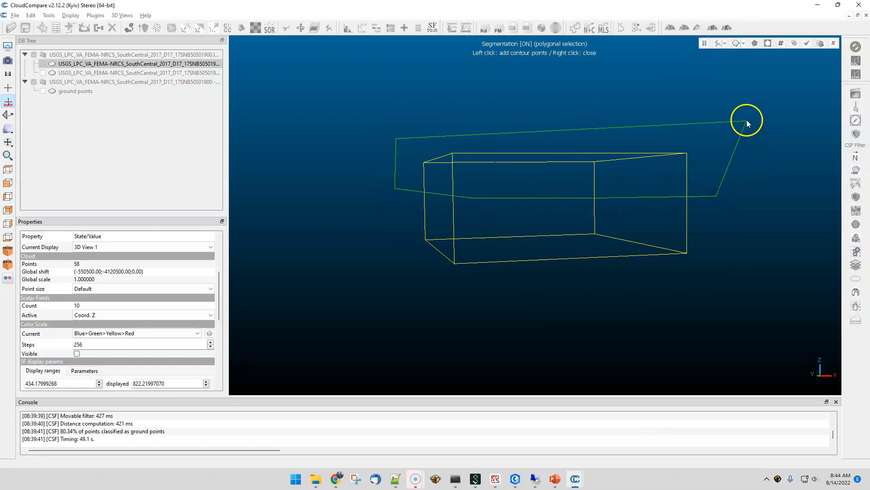
left_click(744, 120)
right_click(469, 133)
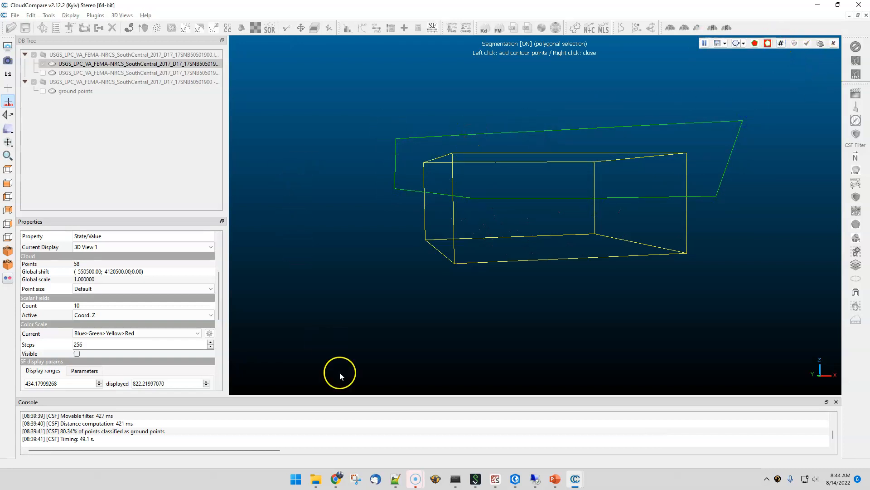
- Look up the High Noise class in the ASPRS lidar point class table and assign a classification value to the enclosed upper noise points
left_click(343, 479)
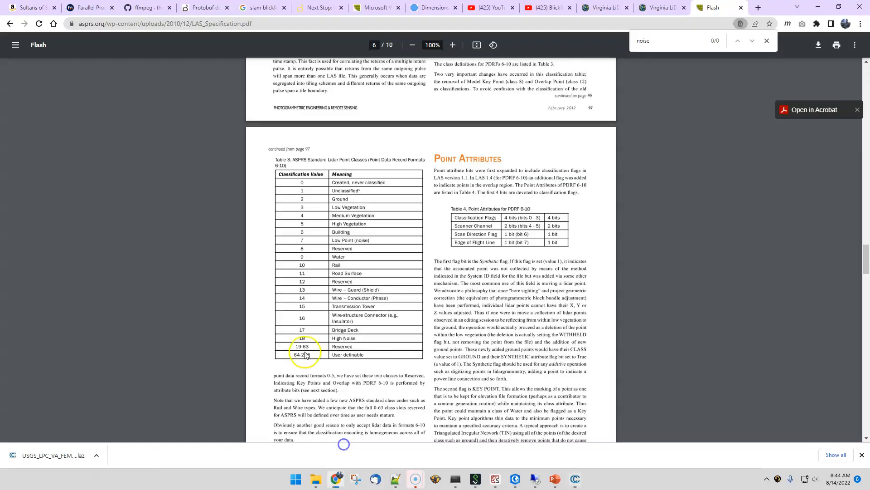
key("alt+Tab")
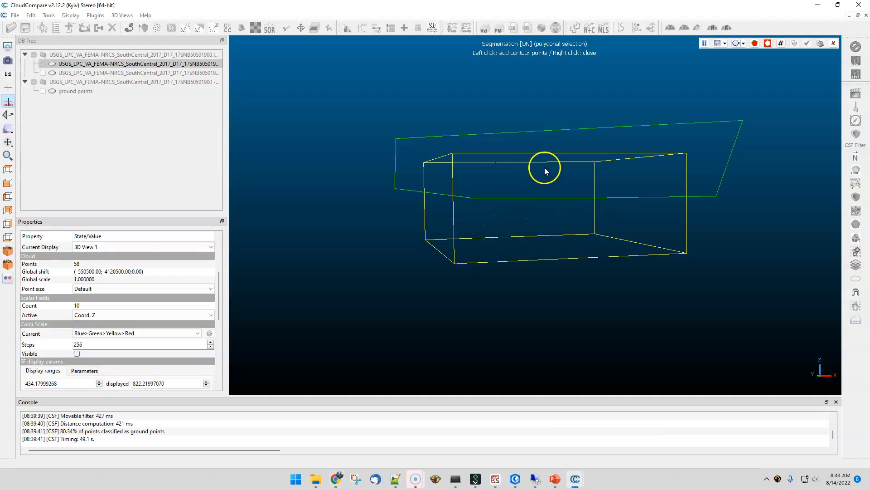
left_click(781, 43)
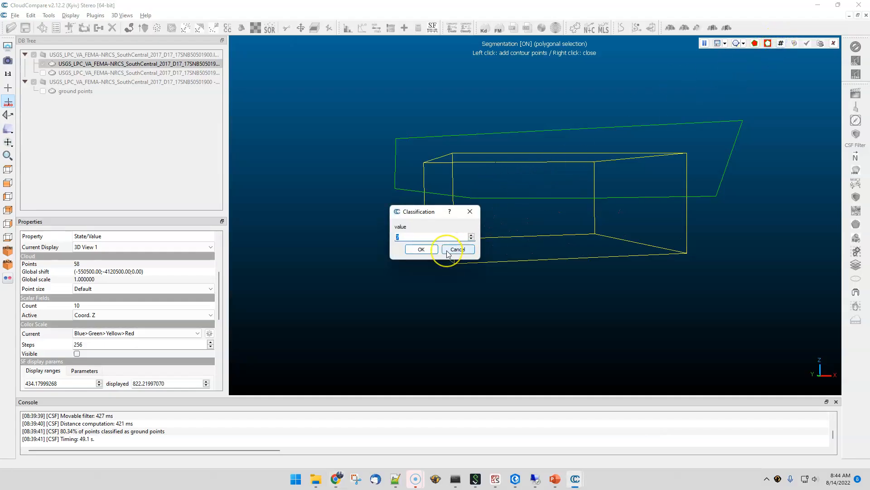
left_click(425, 249)
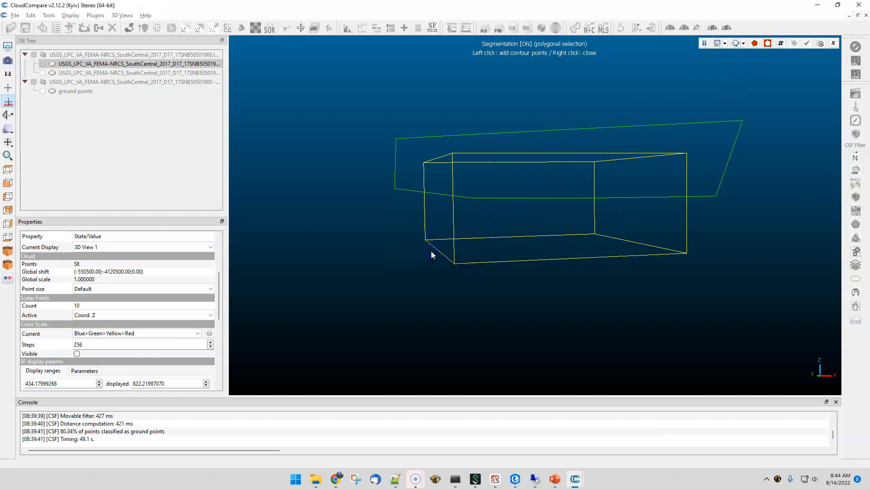
left_click(632, 317)
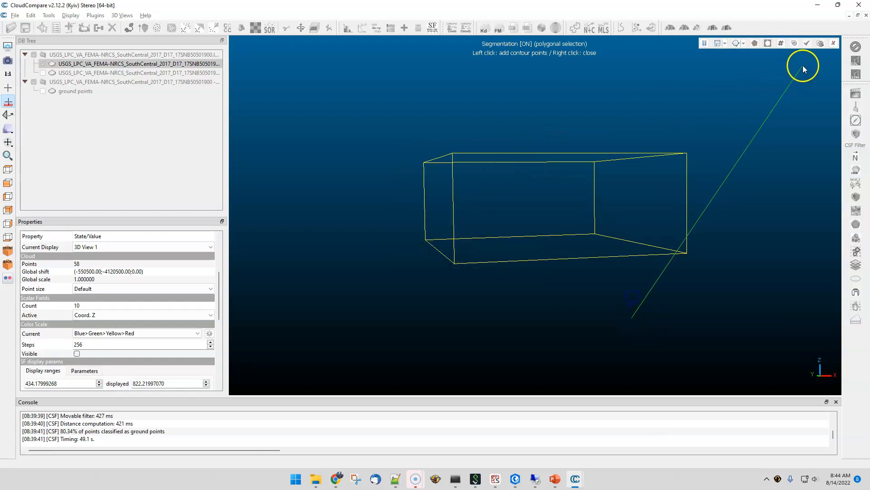
- Exit segmentation and merge the classified noise cloud with the ground points cloud, without generating an original cloud index scalar field
right_click(779, 174)
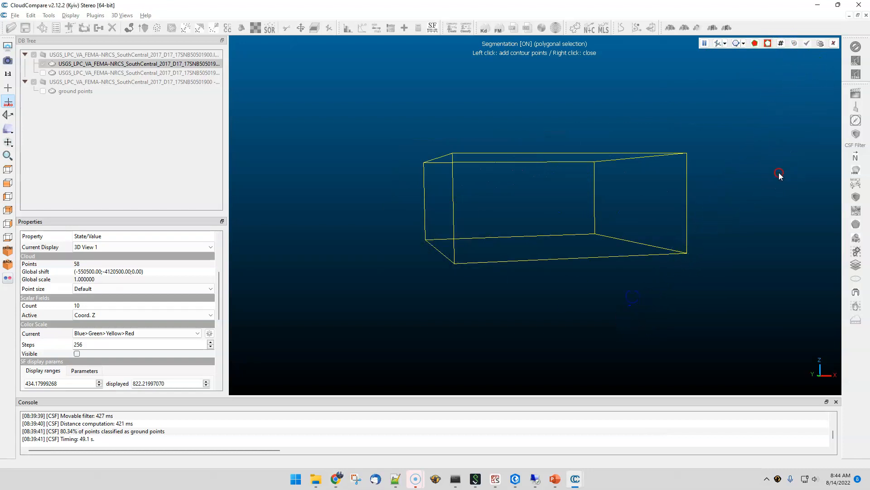
left_click(834, 43)
left_click(64, 63)
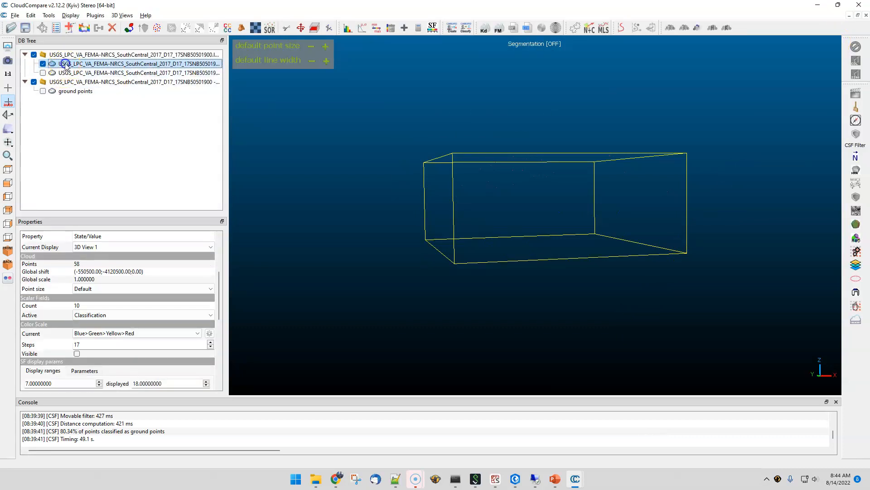
left_click(76, 91, "ctrl")
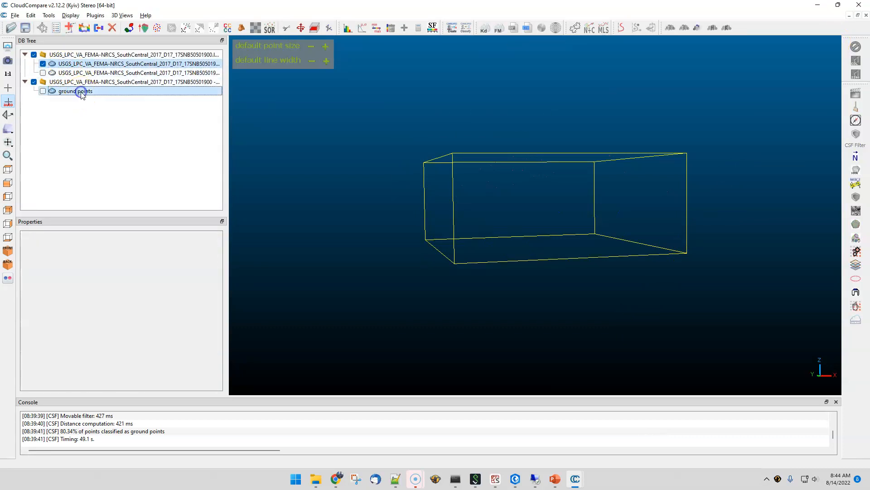
left_click(99, 28)
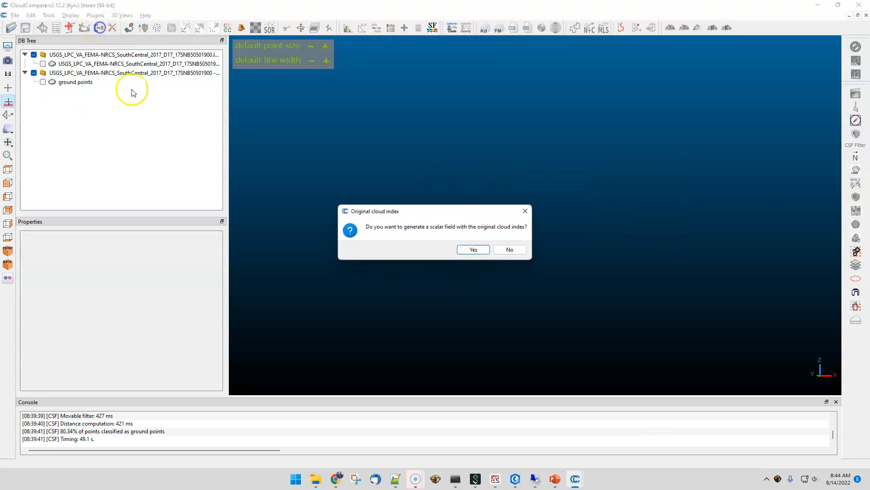
left_click(516, 248)
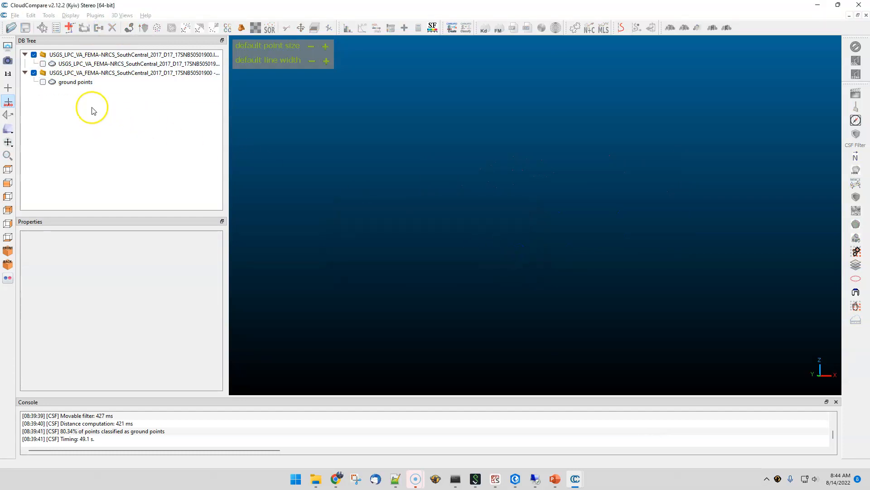
- Delete the leftover original USGS cloud and display the merged cloud
double_click(76, 64)
left_click(113, 28)
left_click_drag(258, 126, 296, 185)
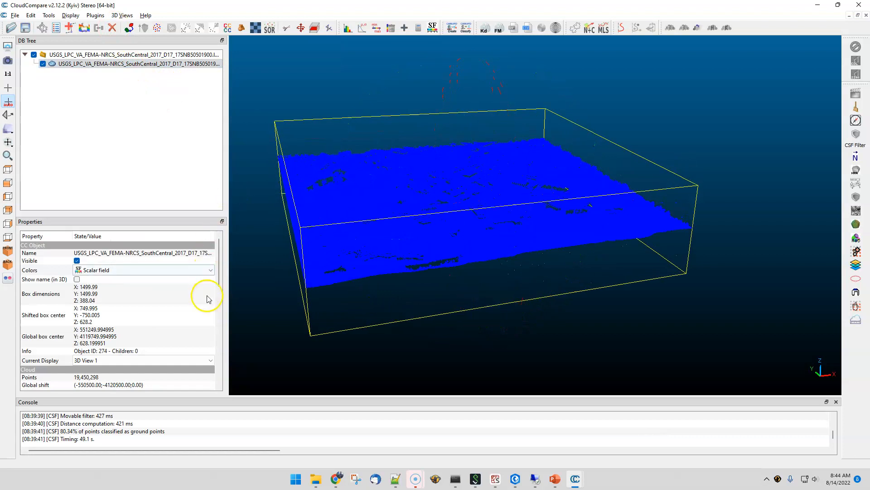
- Lower the upper color saturation limit of the merged cloud's Classification field to about 3.05 to distinguish ground from off-ground points
left_click_drag(218, 272, 216, 303)
left_click_drag(440, 249, 388, 198)
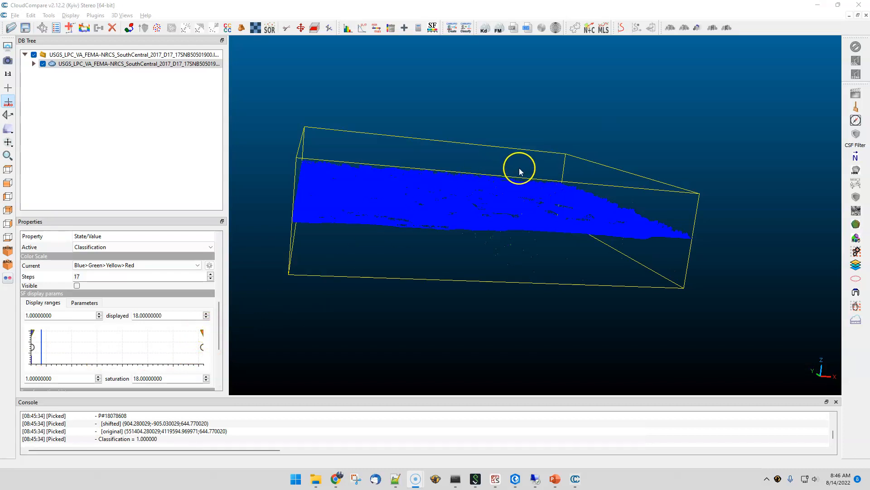
left_click_drag(202, 334, 52, 357)
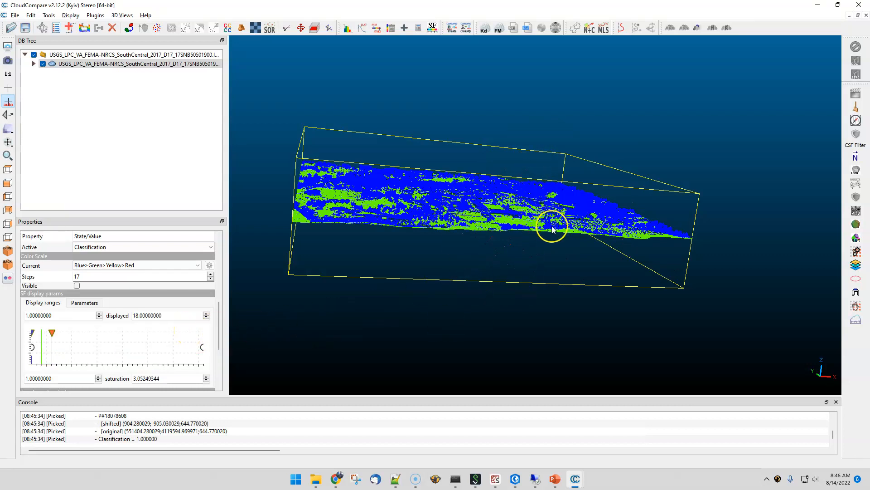
left_click_drag(379, 328, 402, 348)
left_click_drag(428, 171, 485, 223)
scroll(485, 222, "up", 10)
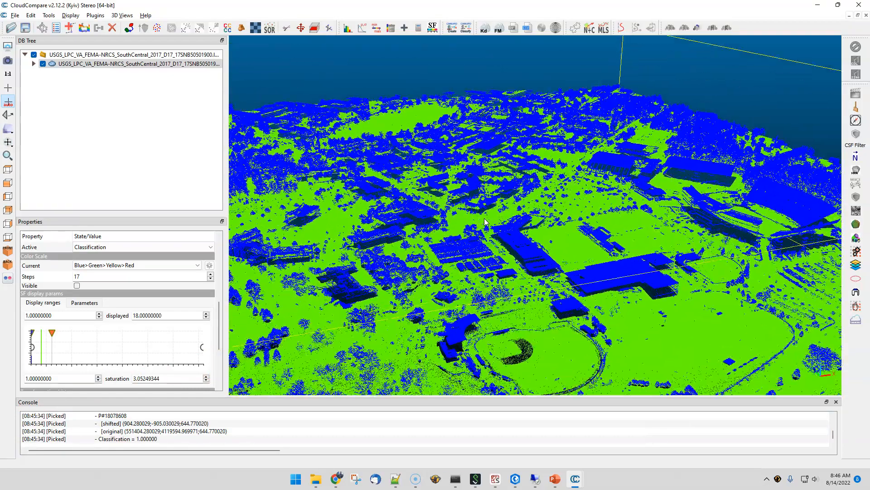
scroll(485, 222, "up", 3)
- Apply the EDL shader to the 3D view and inspect the classified buildings, trees and ground
left_click(178, 63)
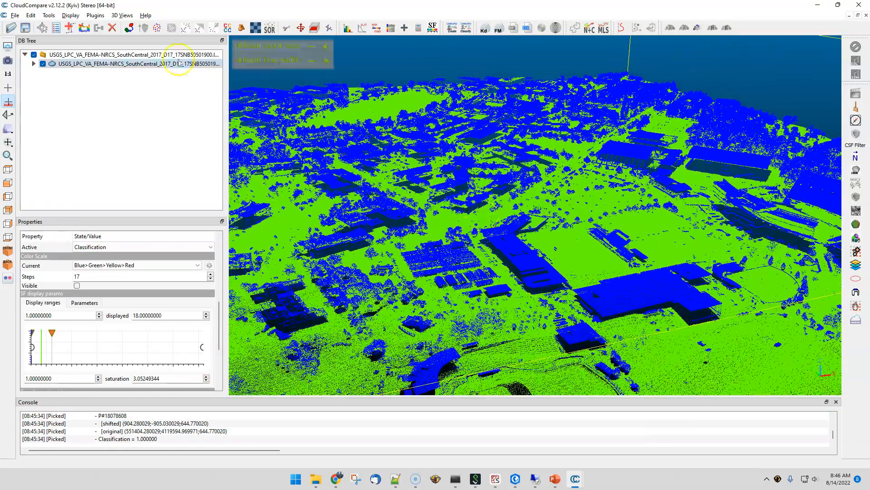
left_click(70, 15)
left_click(92, 16)
mouse_move(72, 16)
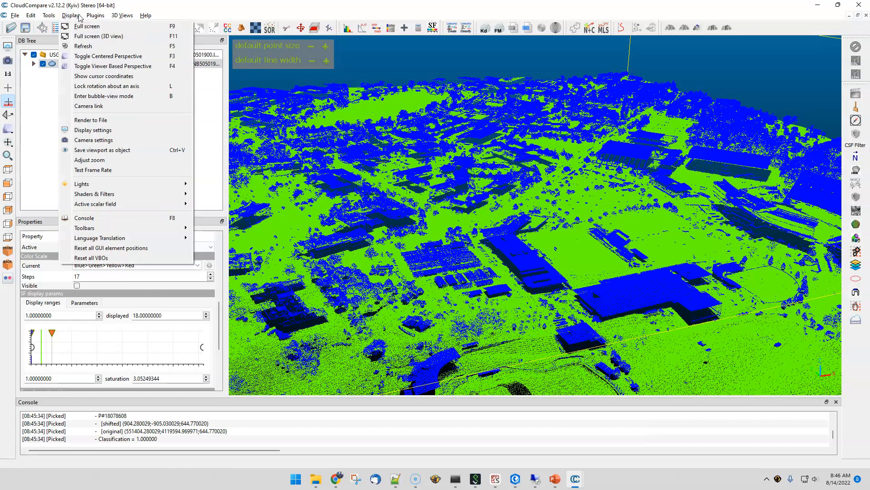
mouse_move(100, 196)
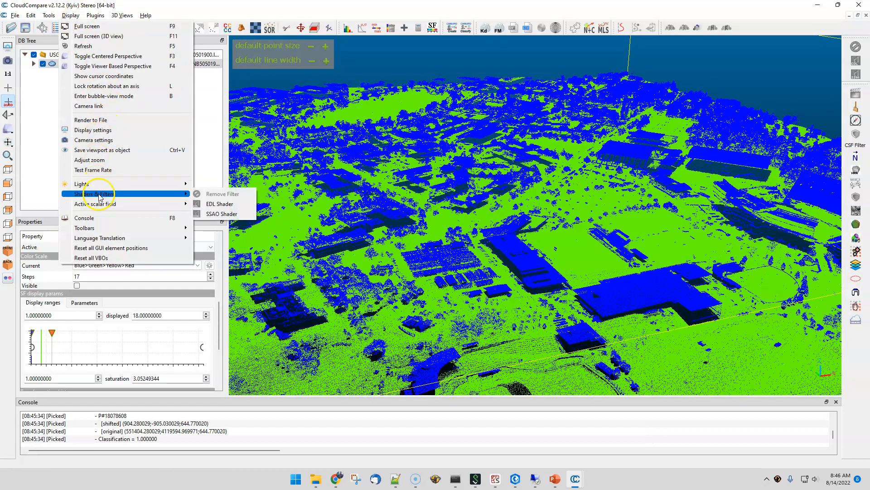
left_click(229, 204)
left_click_drag(503, 222, 641, 278)
scroll(526, 282, "up", 3)
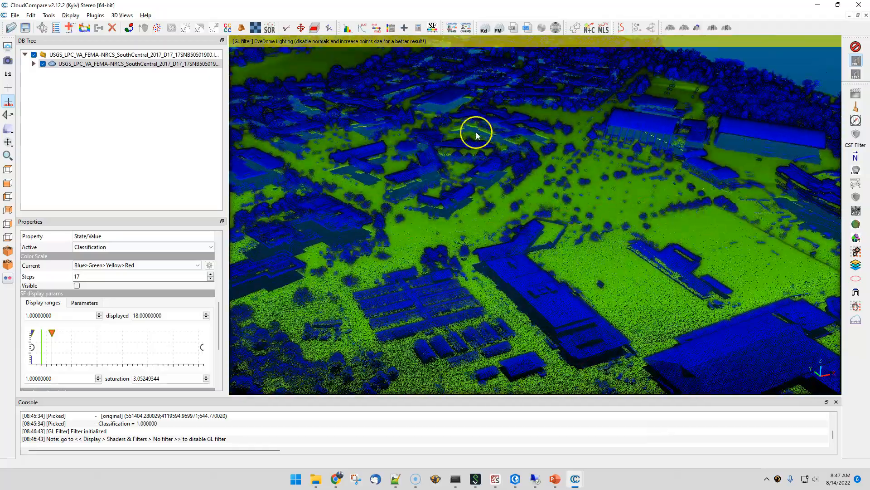
left_click_drag(570, 276, 517, 284)
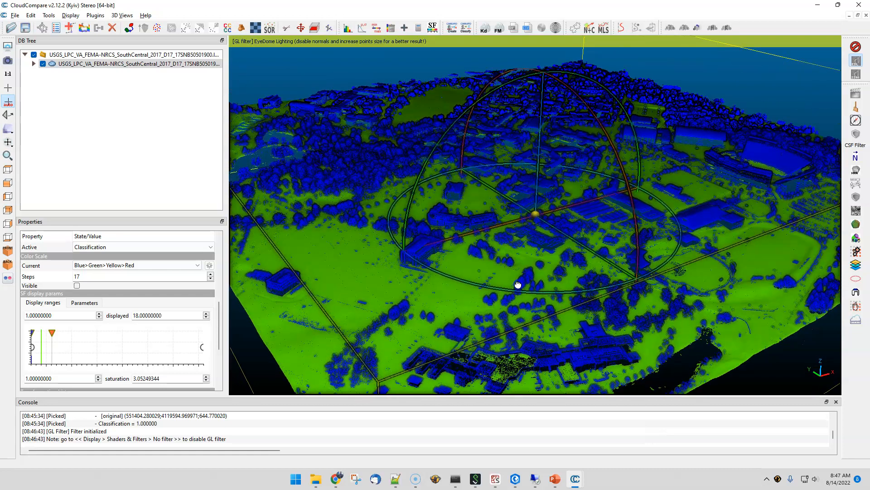
scroll(519, 279, "down", 2)
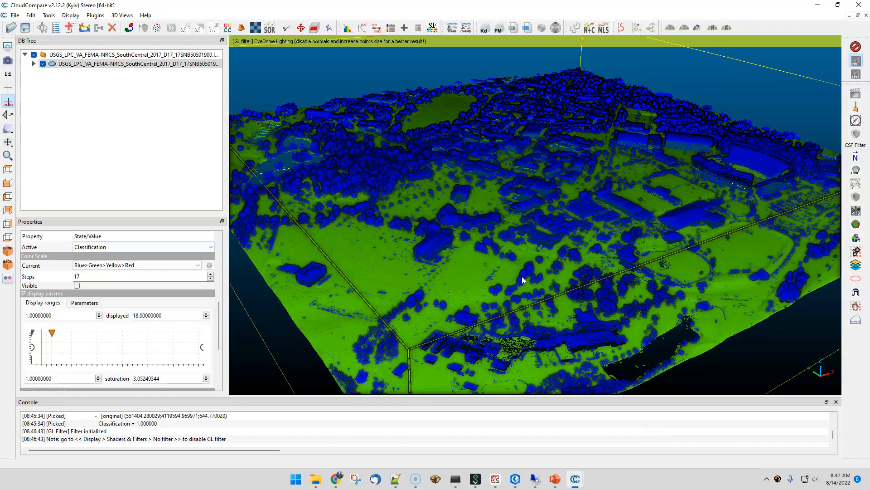
left_click(524, 268)
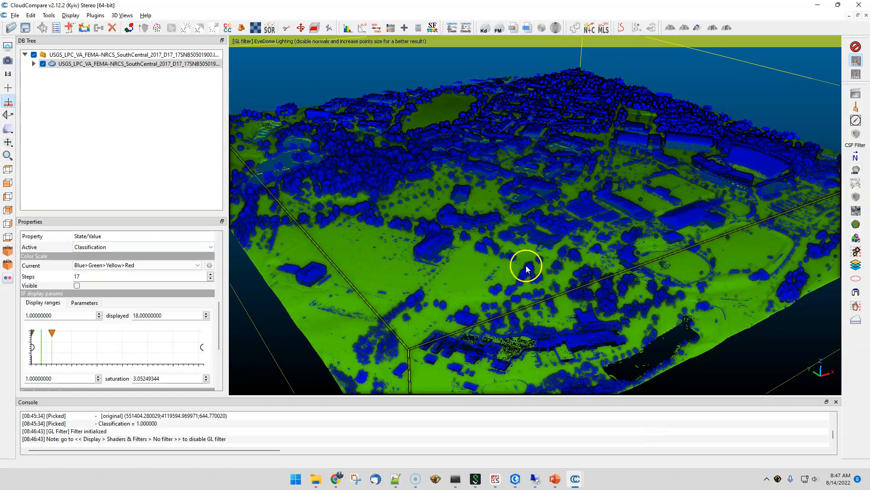